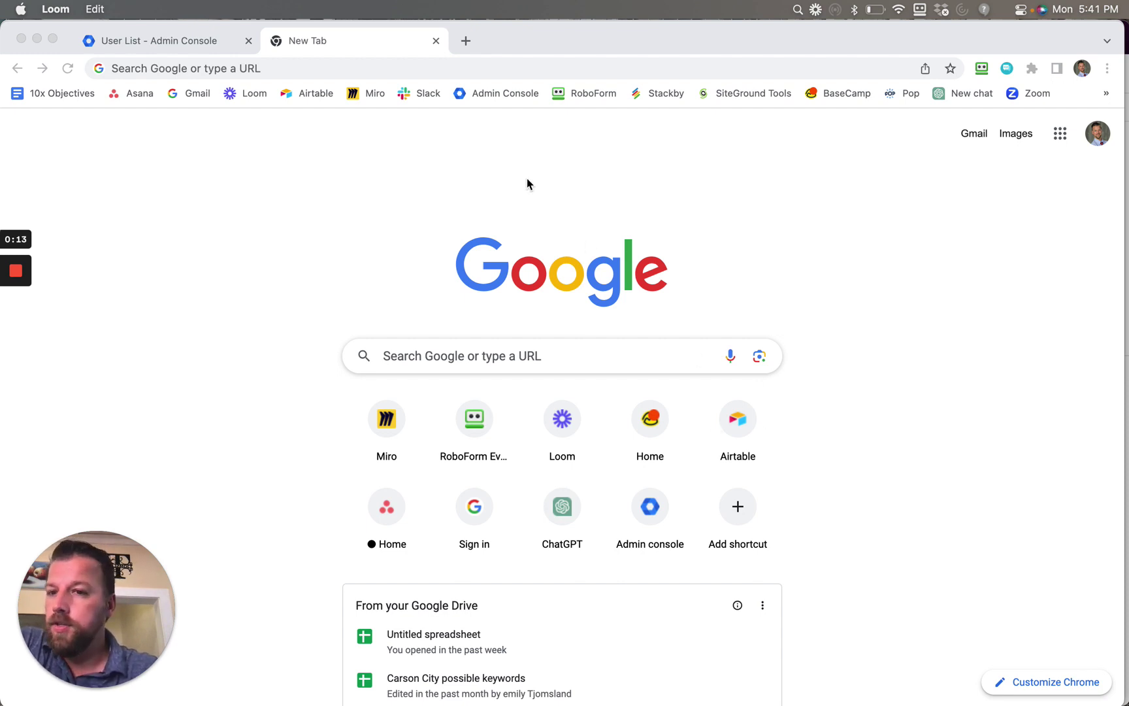
Step: Open the Google Admin console from the Admin Console bookmark
{"action": "left_click", "coordinate": [498, 98]}
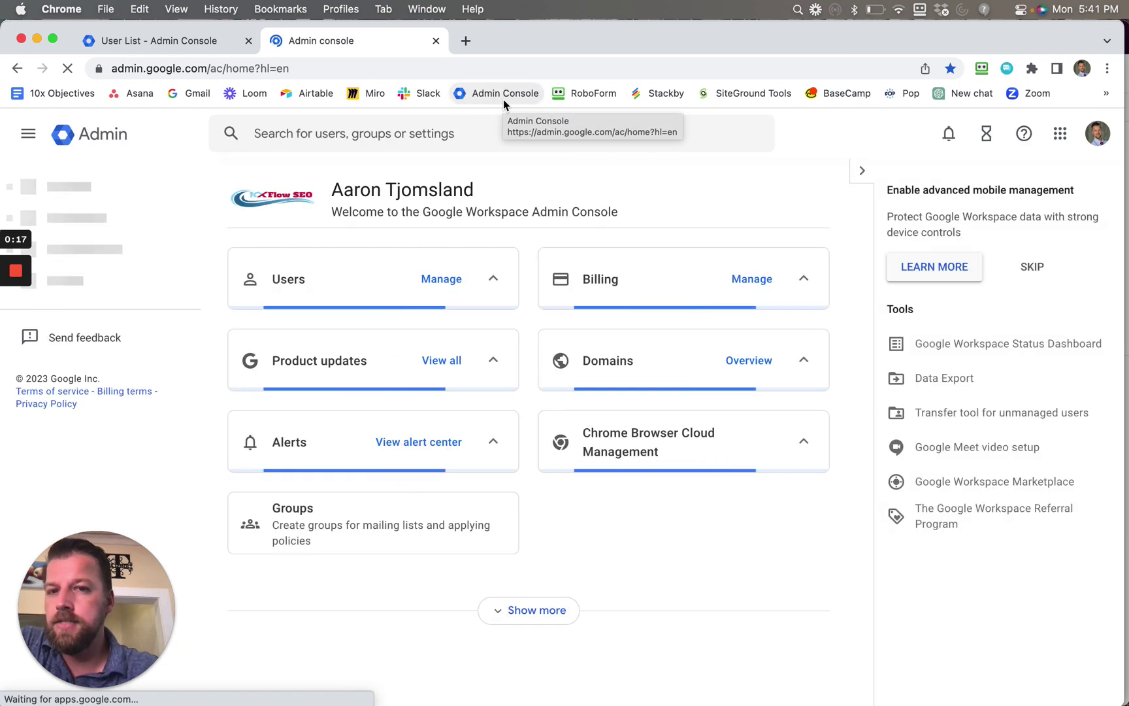
{"action": "left_click", "coordinate": [202, 66]}
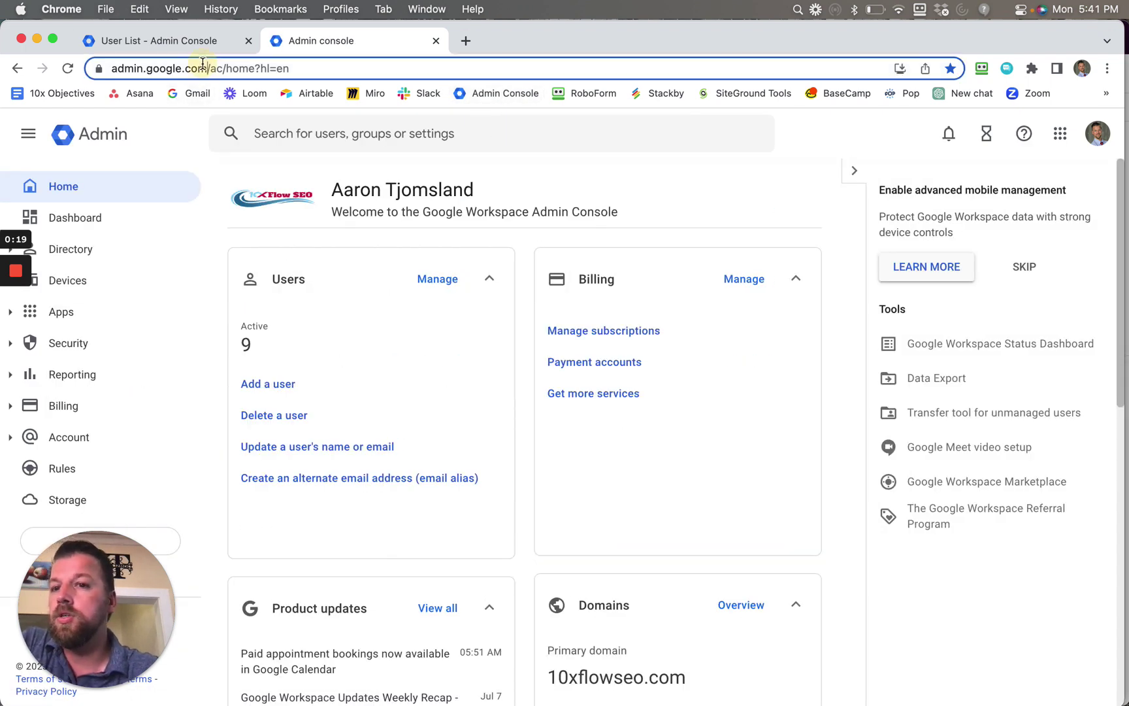
{"action": "left_click", "coordinate": [205, 75]}
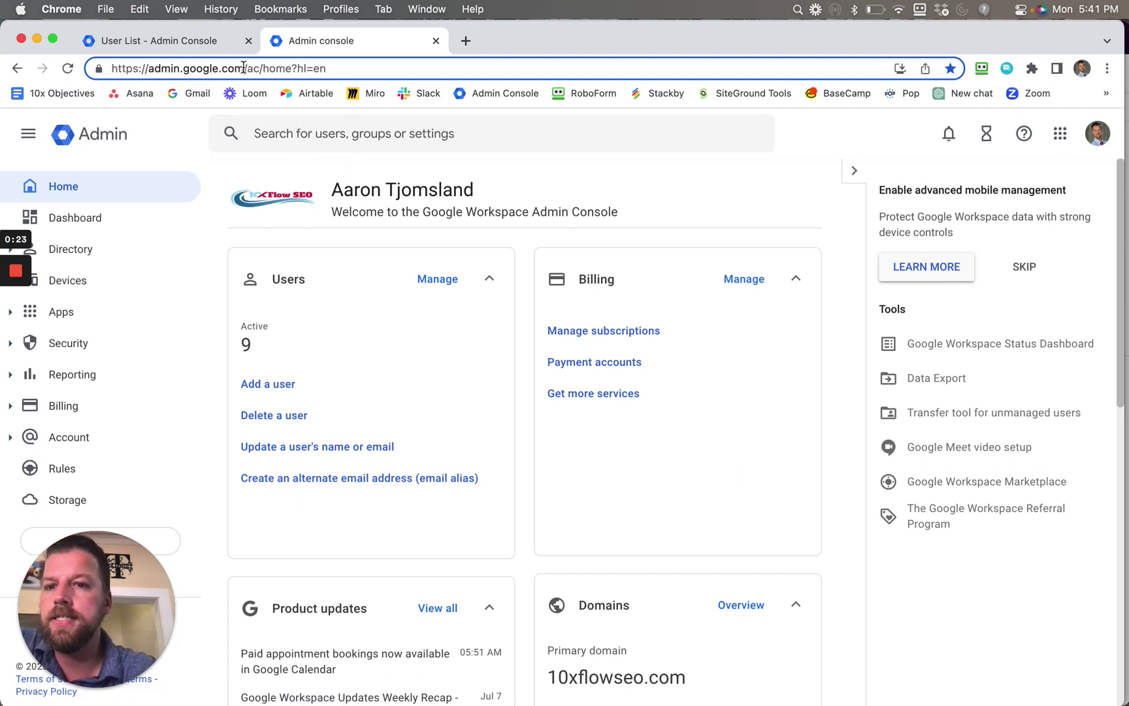
{"action": "left_click_drag", "start_coordinate": [244, 68], "coordinate": [149, 73]}
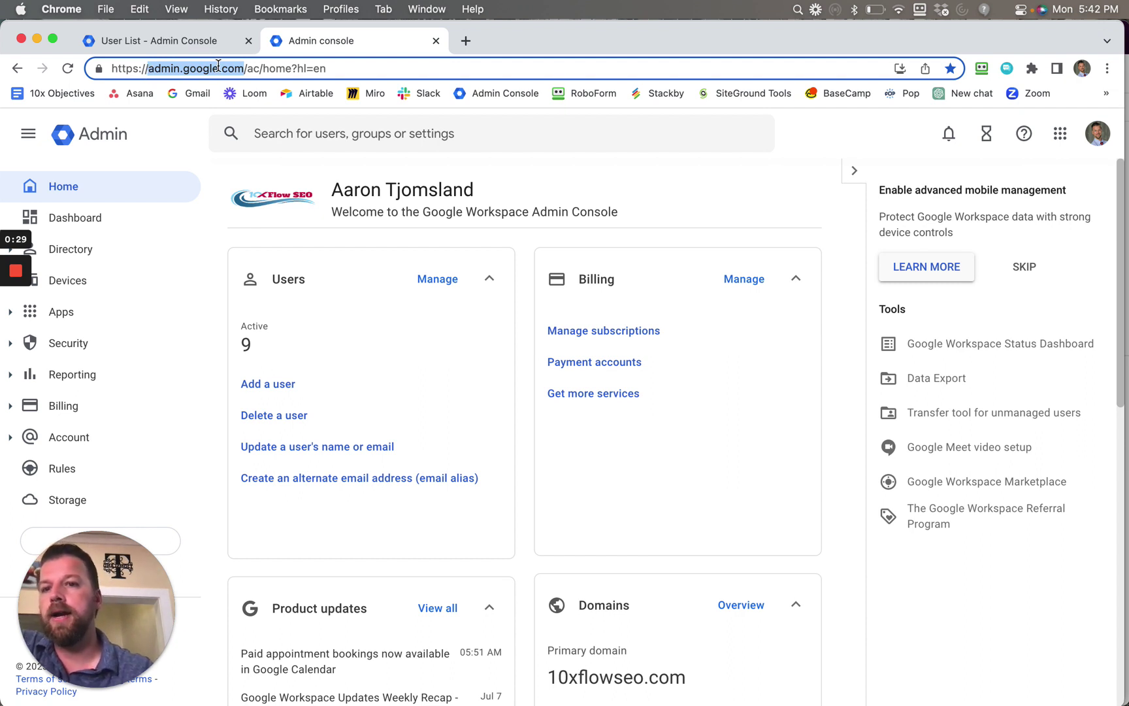
{"action": "left_click_drag", "start_coordinate": [512, 53], "coordinate": [516, 42]}
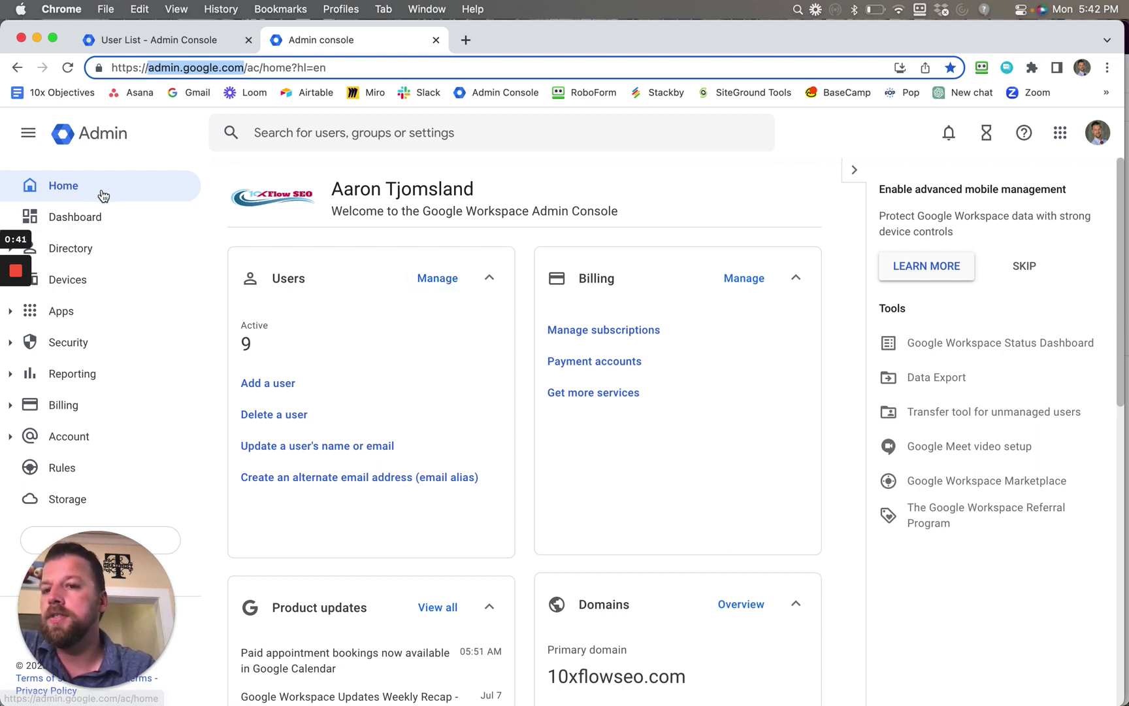
{"action": "scroll", "coordinate": [103, 196], "scroll_direction": "up", "scroll_amount": 5}
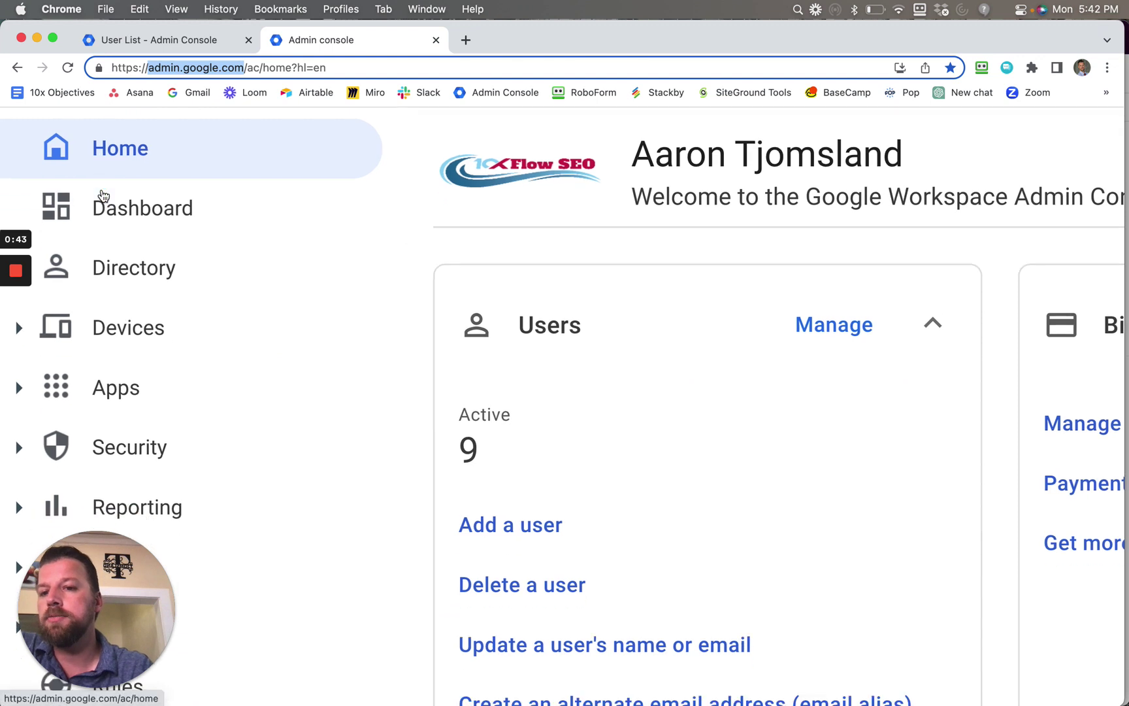
{"action": "scroll", "coordinate": [103, 196], "scroll_direction": "down", "scroll_amount": 2}
{"action": "scroll", "coordinate": [104, 196], "scroll_direction": "down", "scroll_amount": 3}
{"action": "scroll", "coordinate": [103, 196], "scroll_direction": "down", "scroll_amount": 2}
{"action": "scroll", "coordinate": [103, 196], "scroll_direction": "down", "scroll_amount": 2}
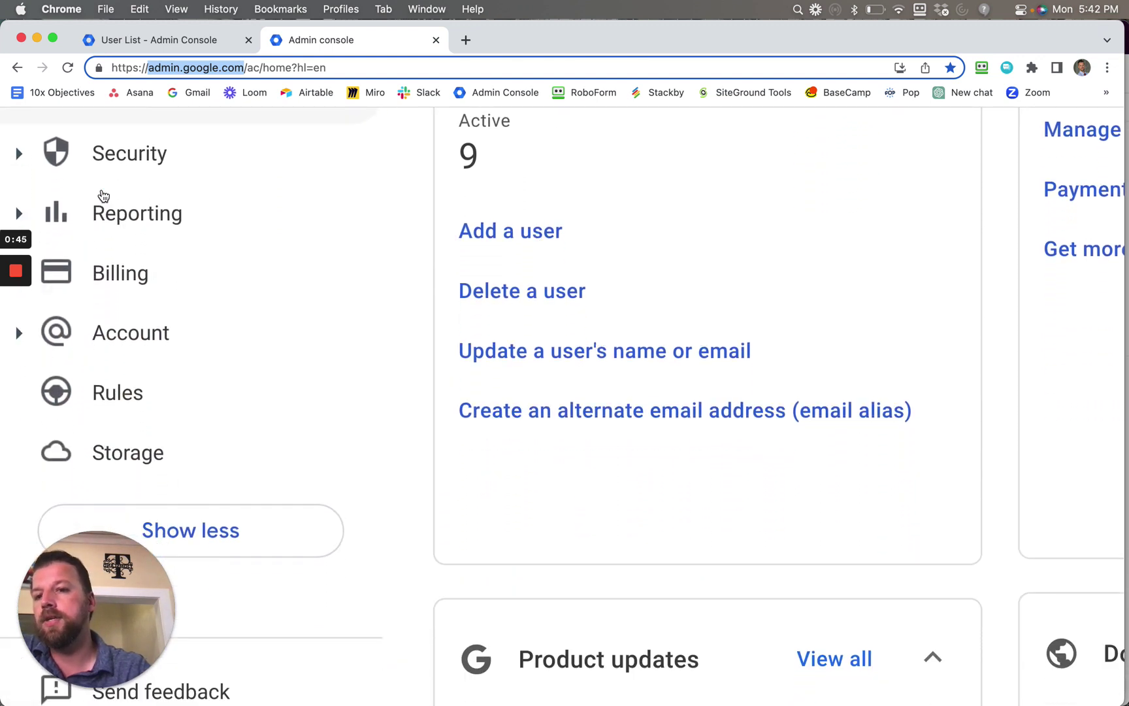
{"action": "scroll", "coordinate": [103, 196], "scroll_direction": "down", "scroll_amount": 1}
{"action": "scroll", "coordinate": [103, 195], "scroll_direction": "down", "scroll_amount": 1}
{"action": "scroll", "coordinate": [103, 196], "scroll_direction": "up", "scroll_amount": 2}
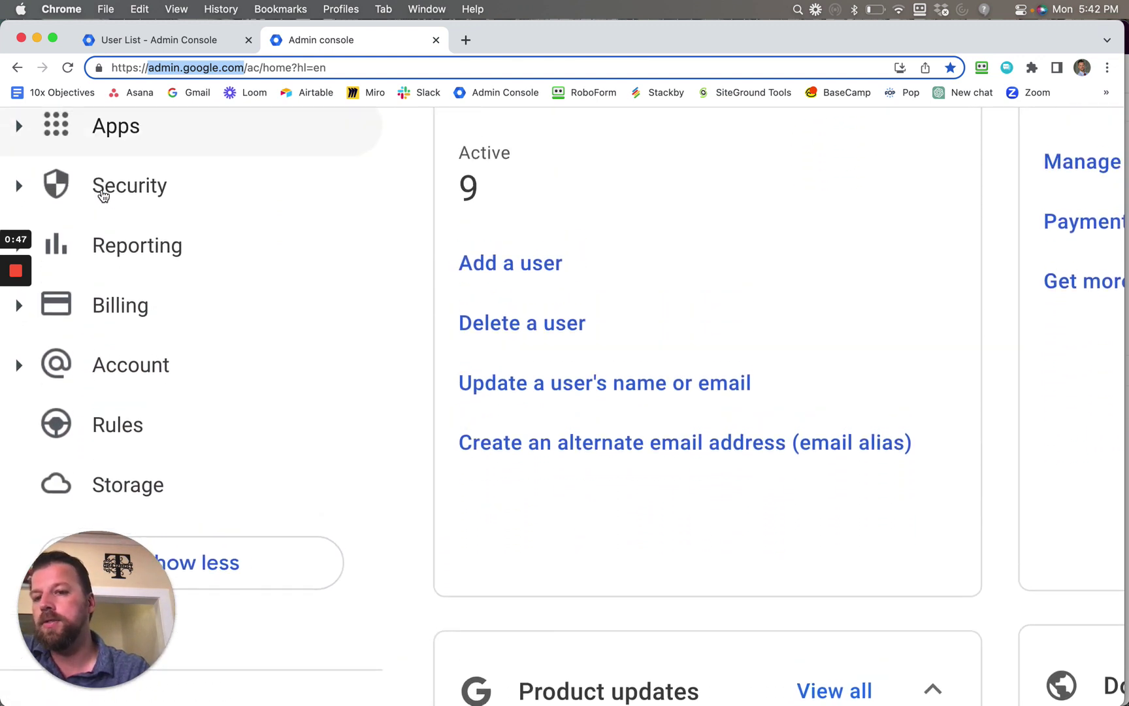
{"action": "scroll", "coordinate": [103, 194], "scroll_direction": "up", "scroll_amount": 3}
{"action": "scroll", "coordinate": [102, 194], "scroll_direction": "up", "scroll_amount": 1}
{"action": "scroll", "coordinate": [102, 195], "scroll_direction": "up", "scroll_amount": 2}
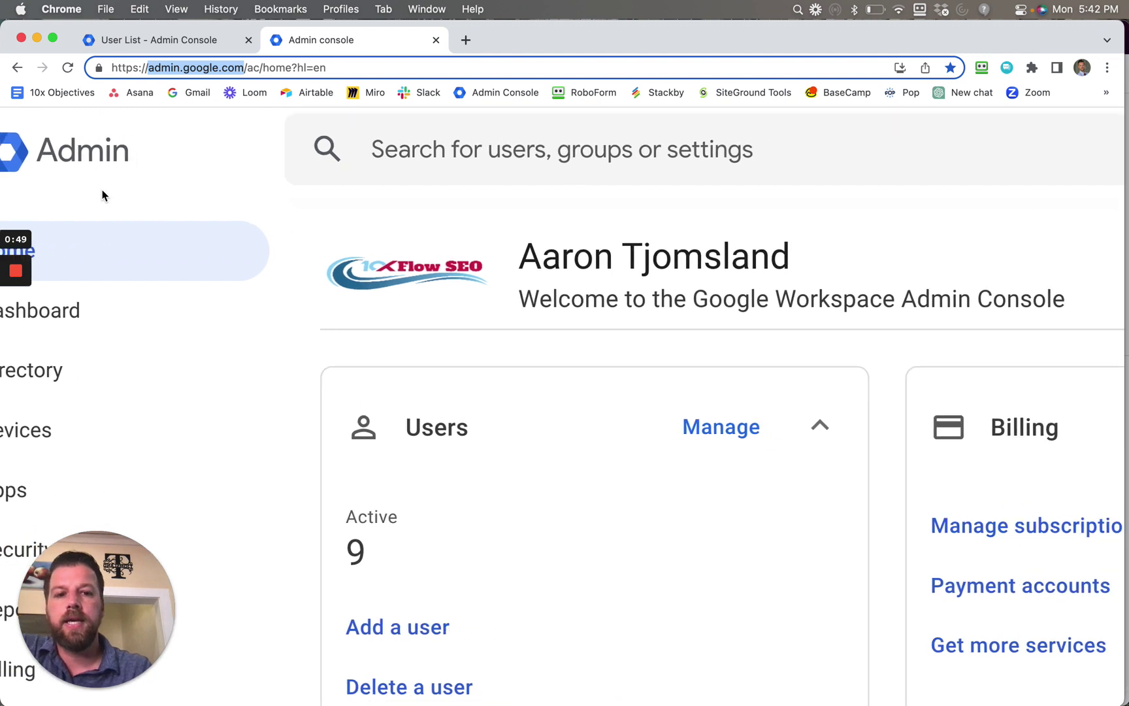
{"action": "scroll", "coordinate": [102, 195], "scroll_direction": "down", "scroll_amount": 2}
{"action": "scroll", "coordinate": [102, 196], "scroll_direction": "down", "scroll_amount": 3}
{"action": "scroll", "coordinate": [102, 194], "scroll_direction": "down", "scroll_amount": 1}
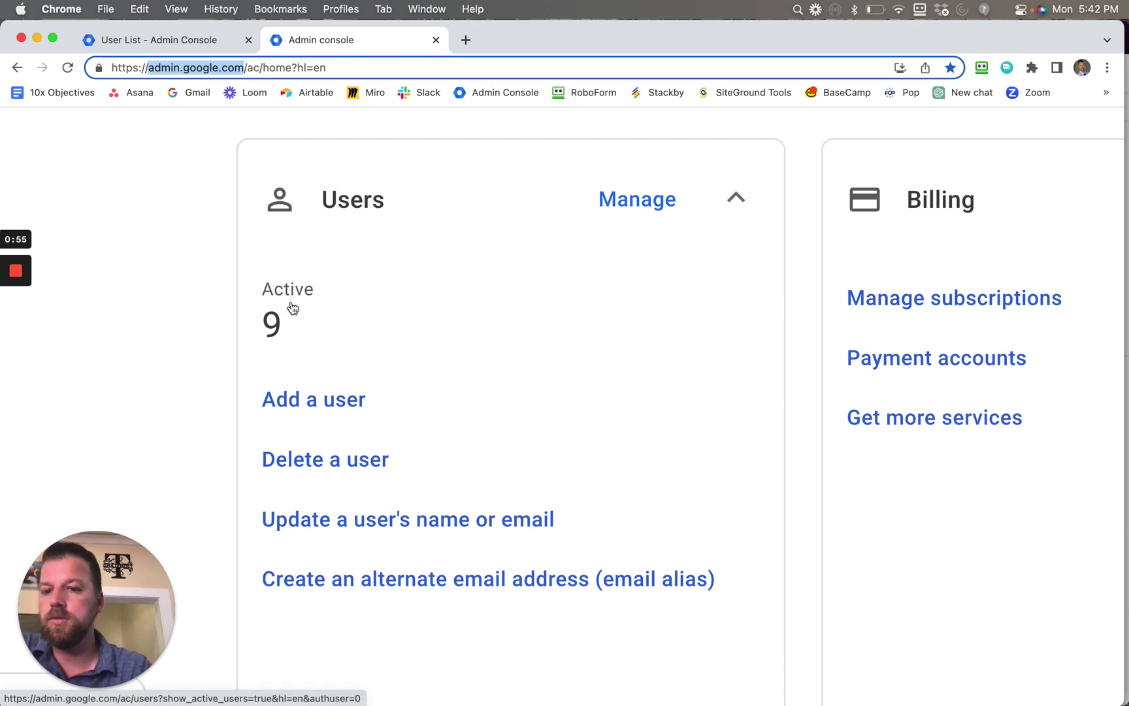
Step: Choose 'Add a user' from the Users card on the Admin home page
{"action": "right_click", "coordinate": [336, 410]}
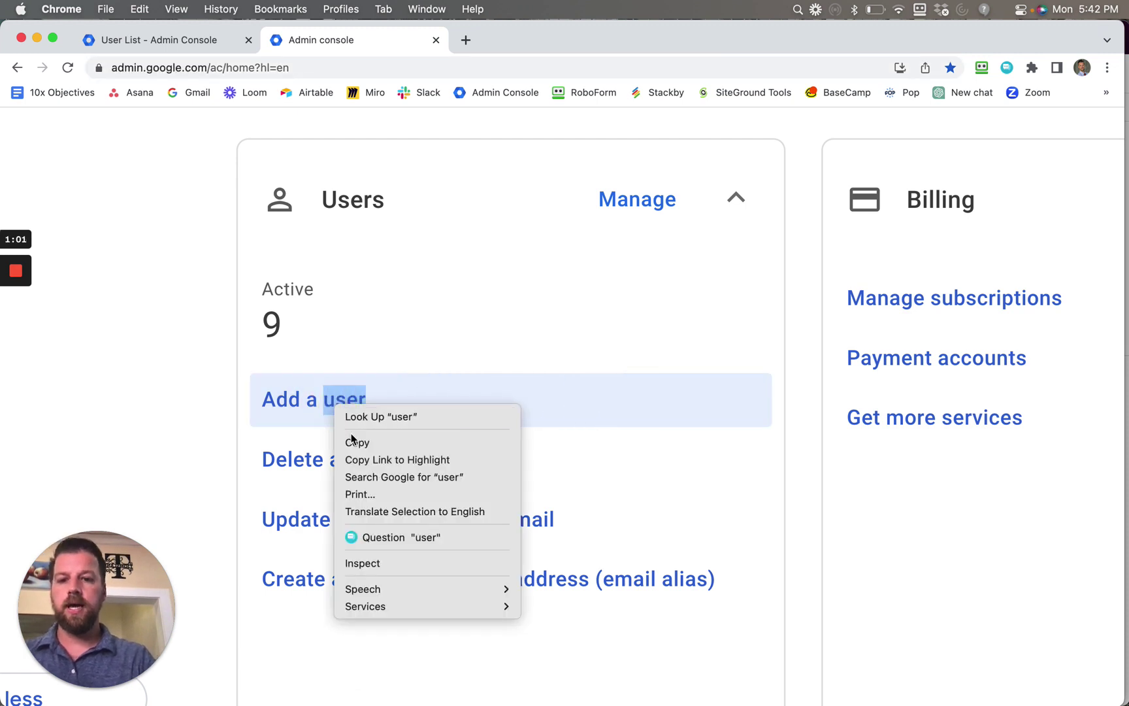
{"action": "left_click", "coordinate": [311, 402]}
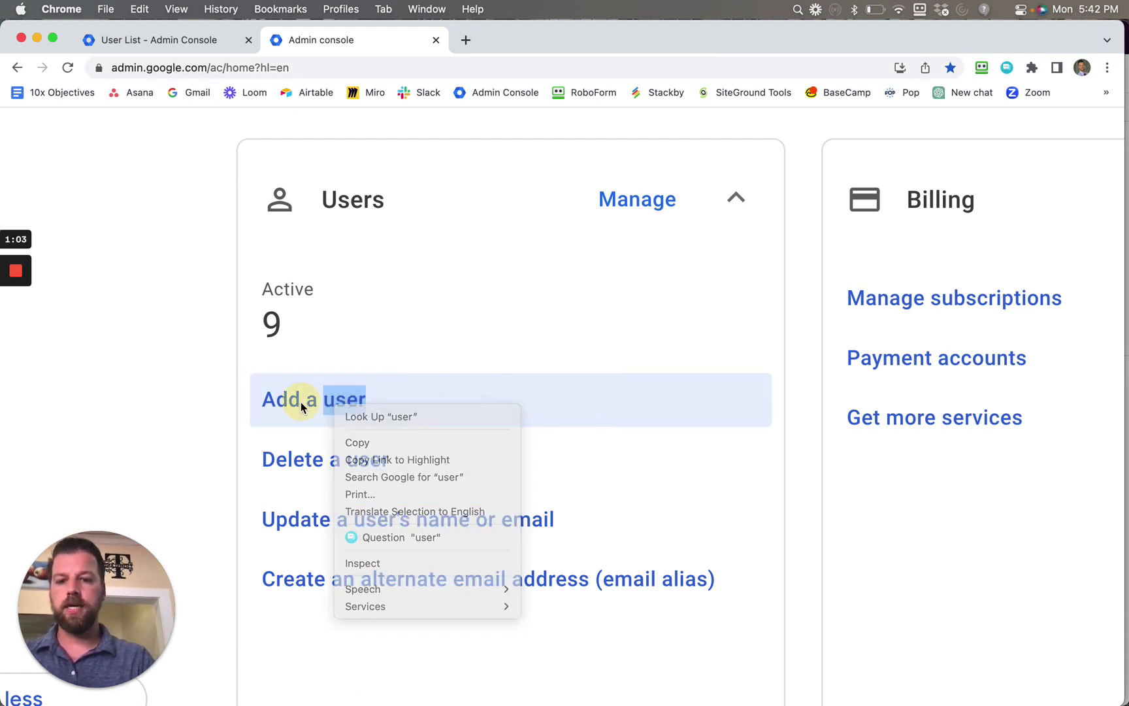
Step: Enter the new user's first and last name and select the auto-filled primary email
{"action": "left_click", "coordinate": [292, 403]}
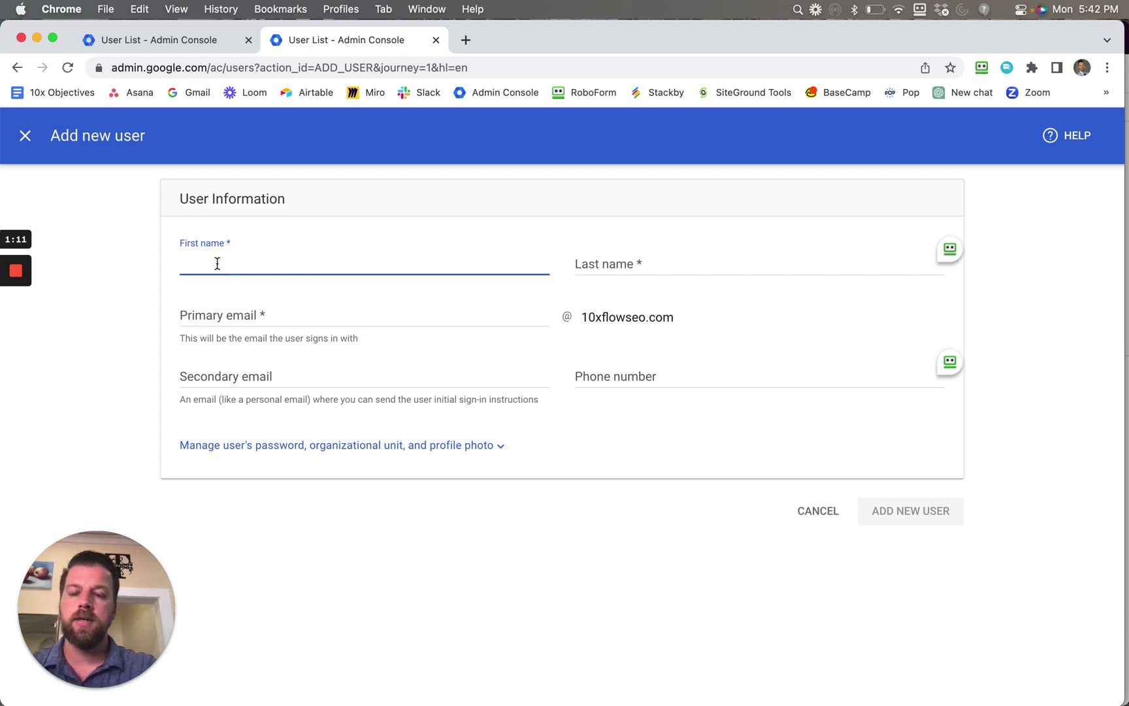
{"action": "type", "text": "billy"}
{"action": "key", "text": "Tab"}
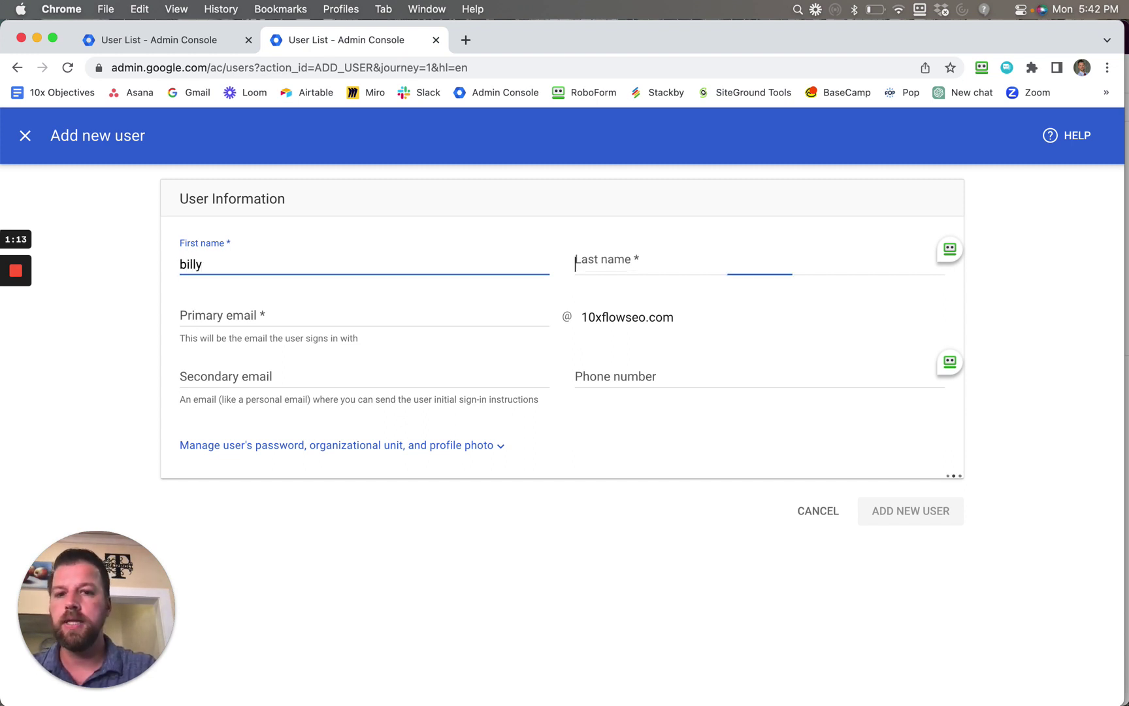
{"action": "type", "text": "bob"}
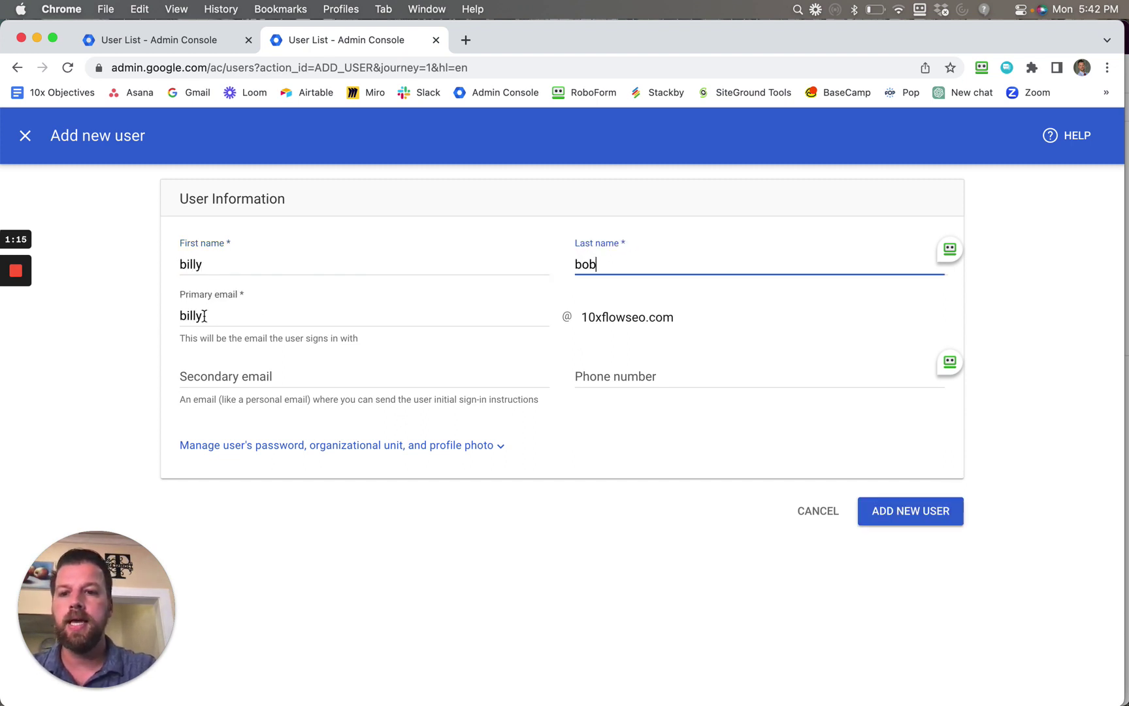
{"action": "double_click", "coordinate": [204, 316]}
{"action": "left_click", "coordinate": [232, 316]}
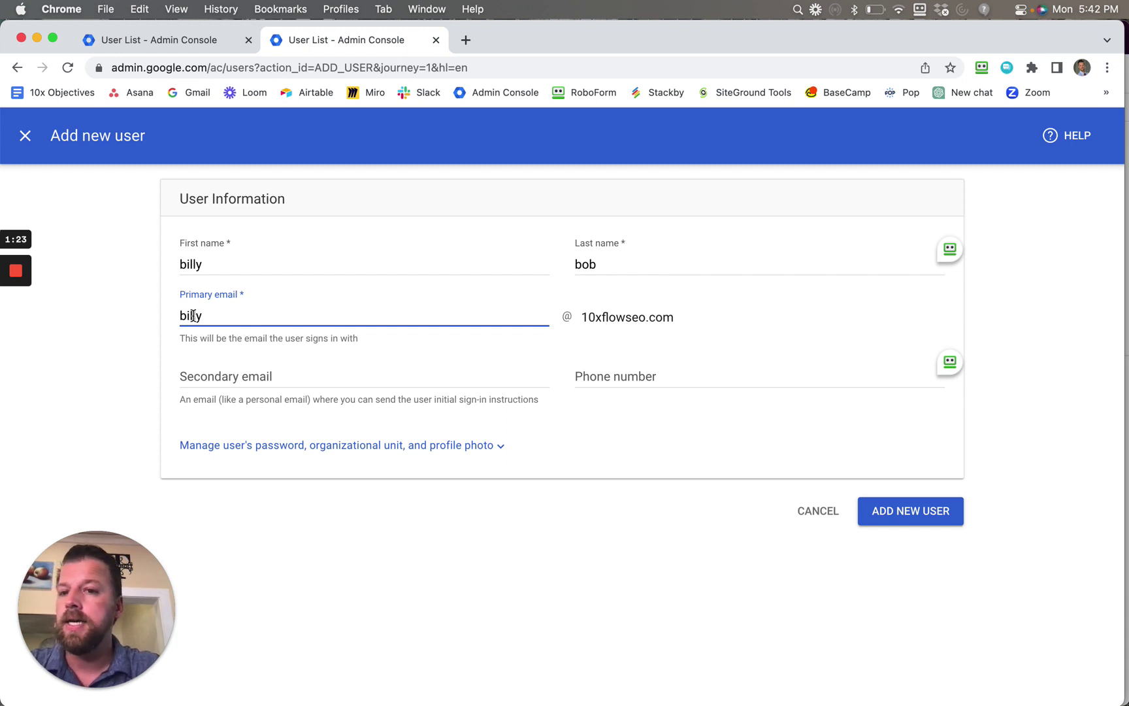
{"action": "left_click_drag", "start_coordinate": [204, 316], "coordinate": [177, 317]}
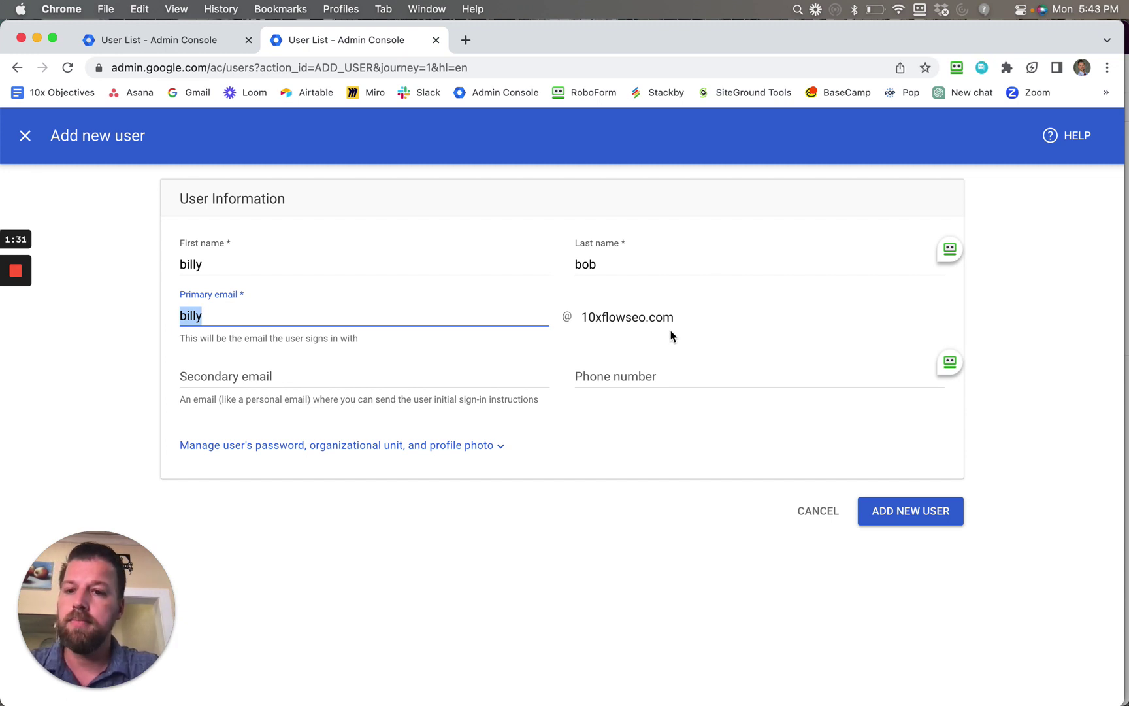
{"action": "left_click", "coordinate": [217, 372]}
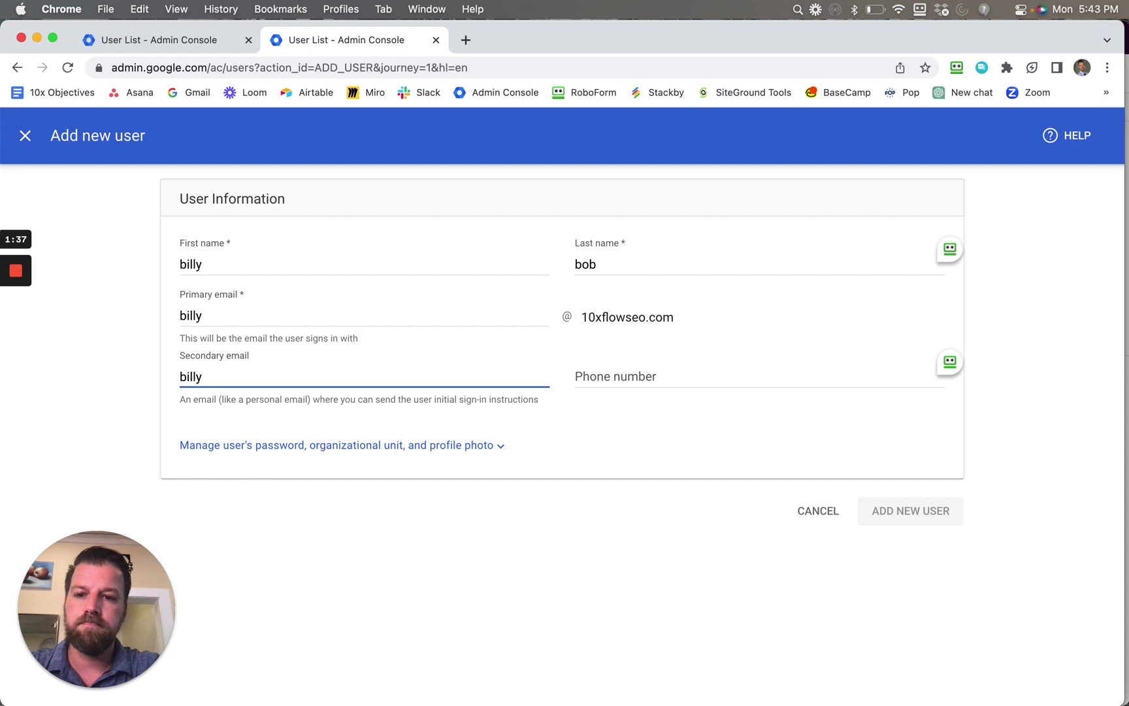
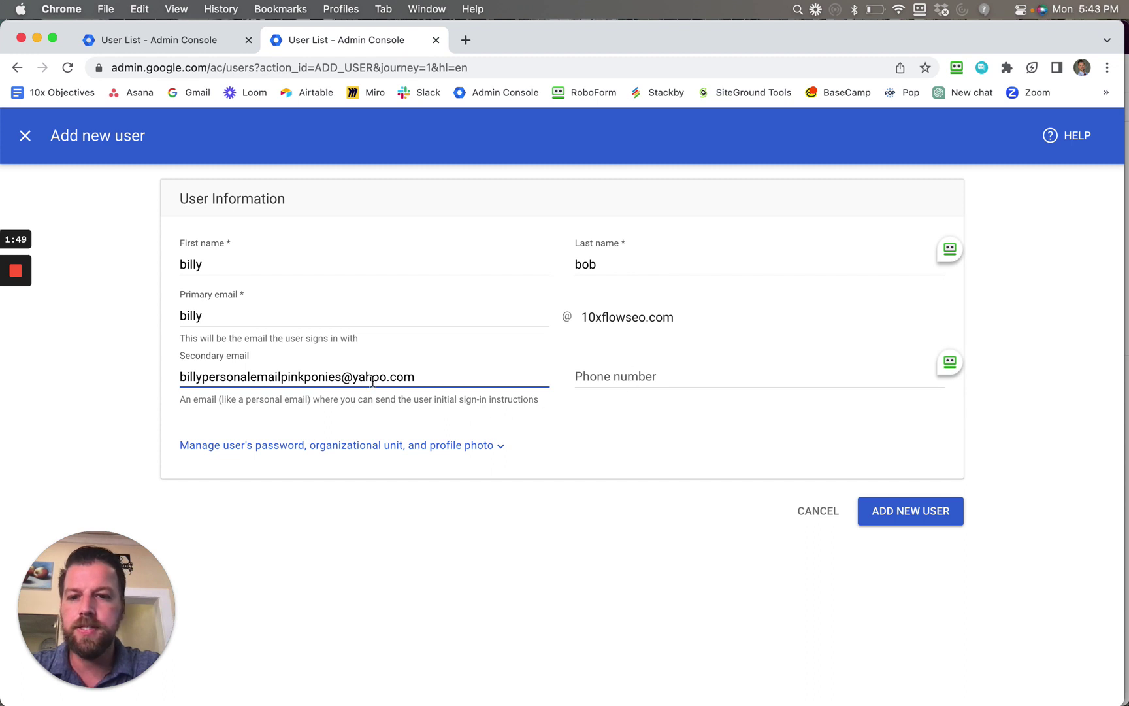
Step: Complete the new user's personal secondary email, leaving the phone number blank
{"action": "left_click_drag", "start_coordinate": [438, 376], "coordinate": [169, 381]}
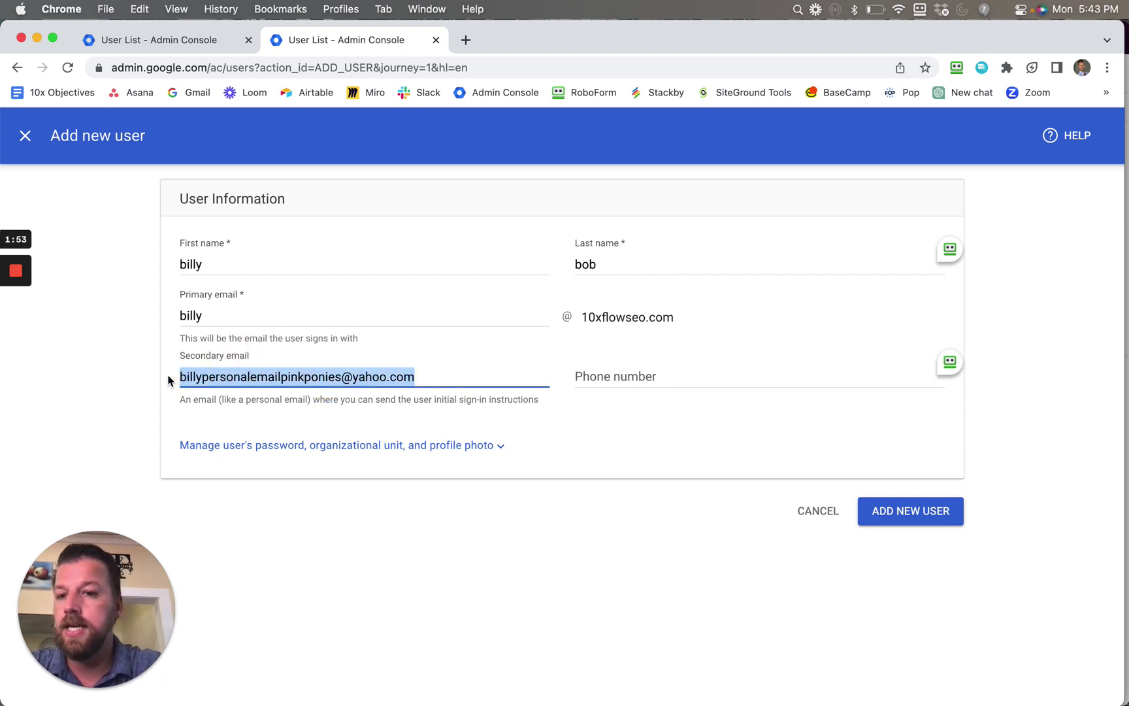
{"action": "double_click", "coordinate": [187, 316]}
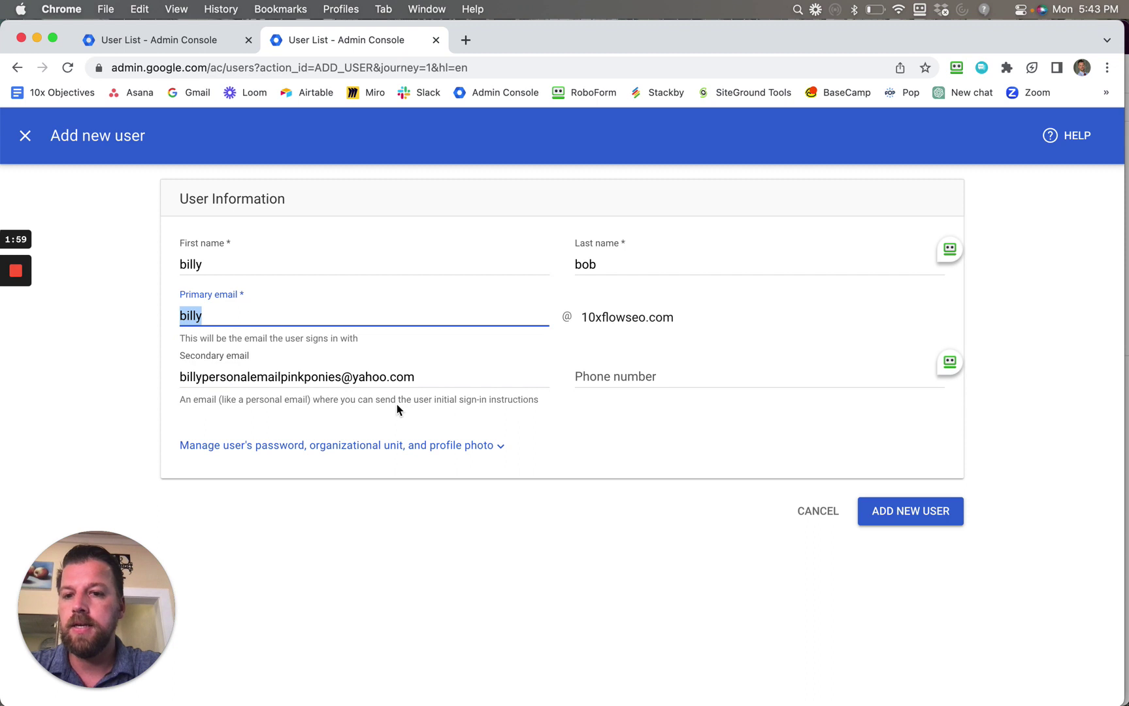
{"action": "left_click", "coordinate": [635, 374]}
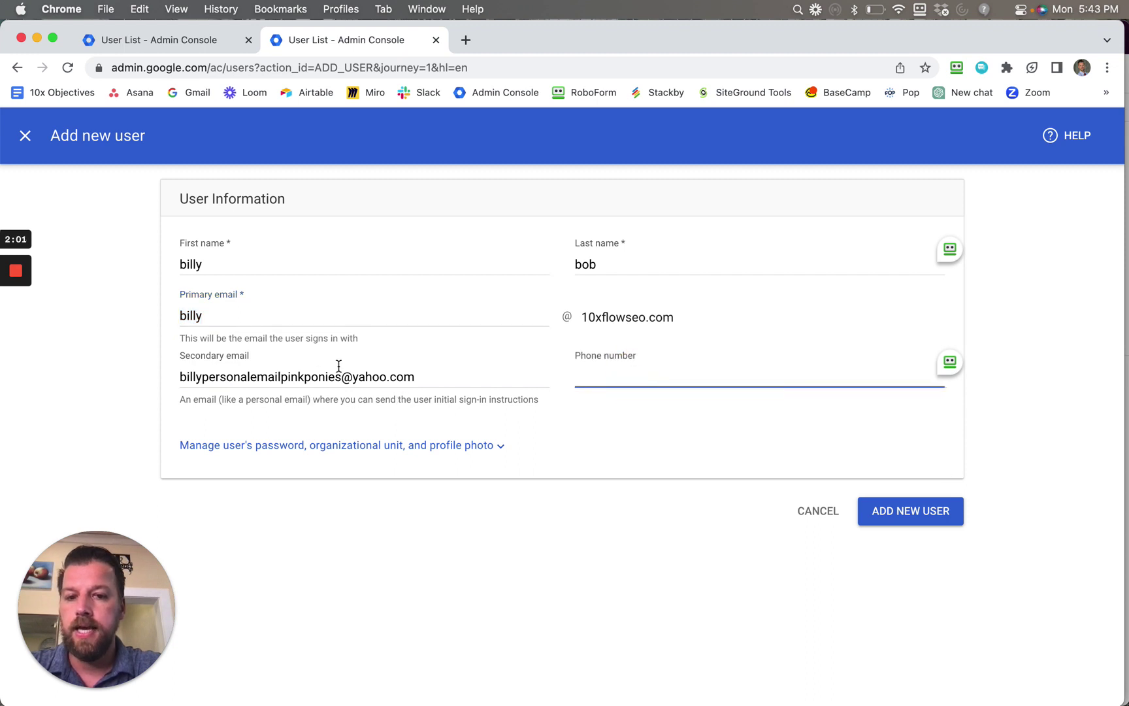
{"action": "left_click", "coordinate": [307, 373]}
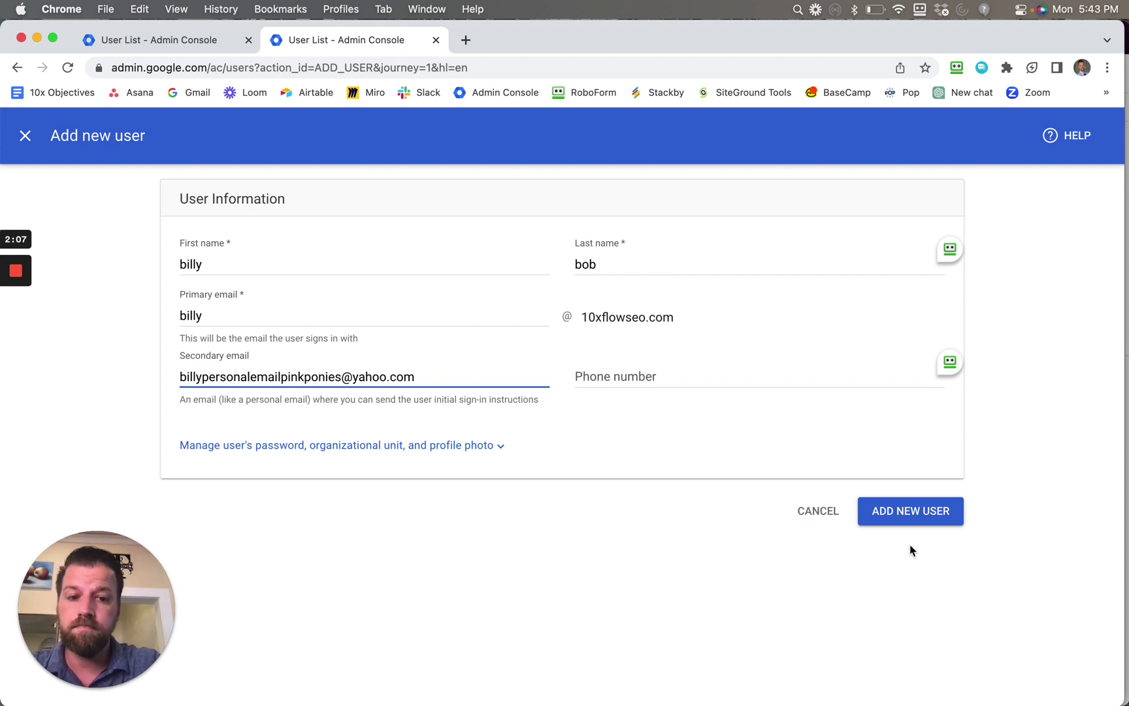
{"action": "left_click", "coordinate": [854, 561]}
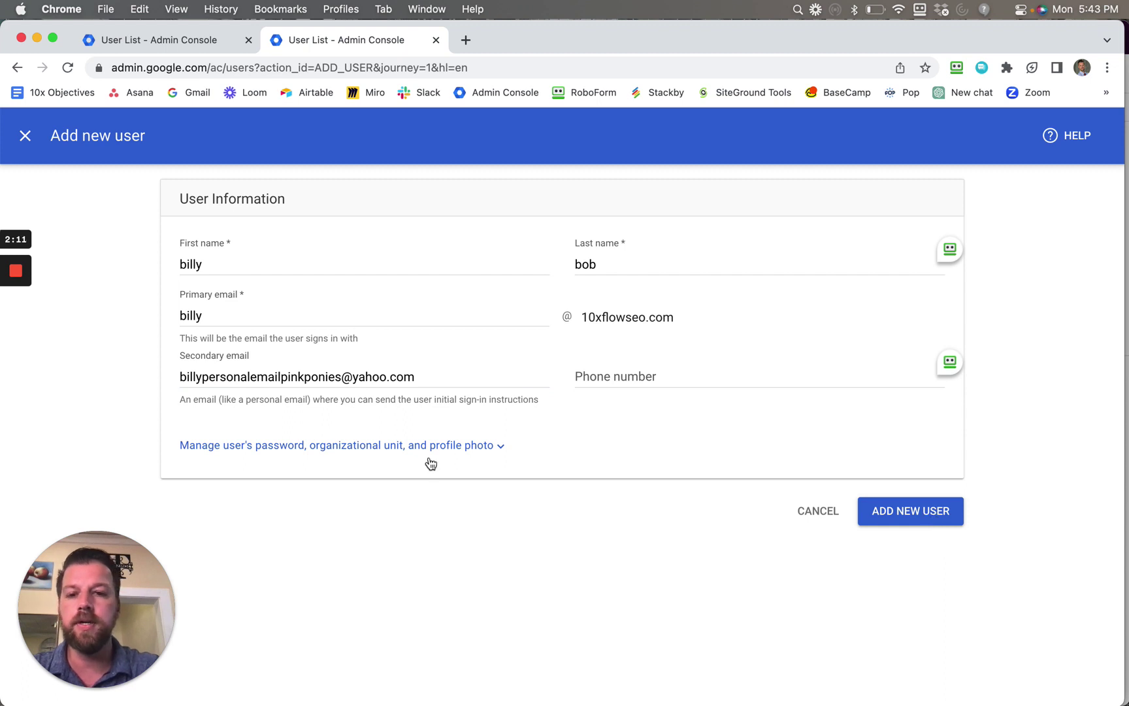
{"action": "left_click", "coordinate": [466, 40]}
{"action": "type", "text": "mai"}
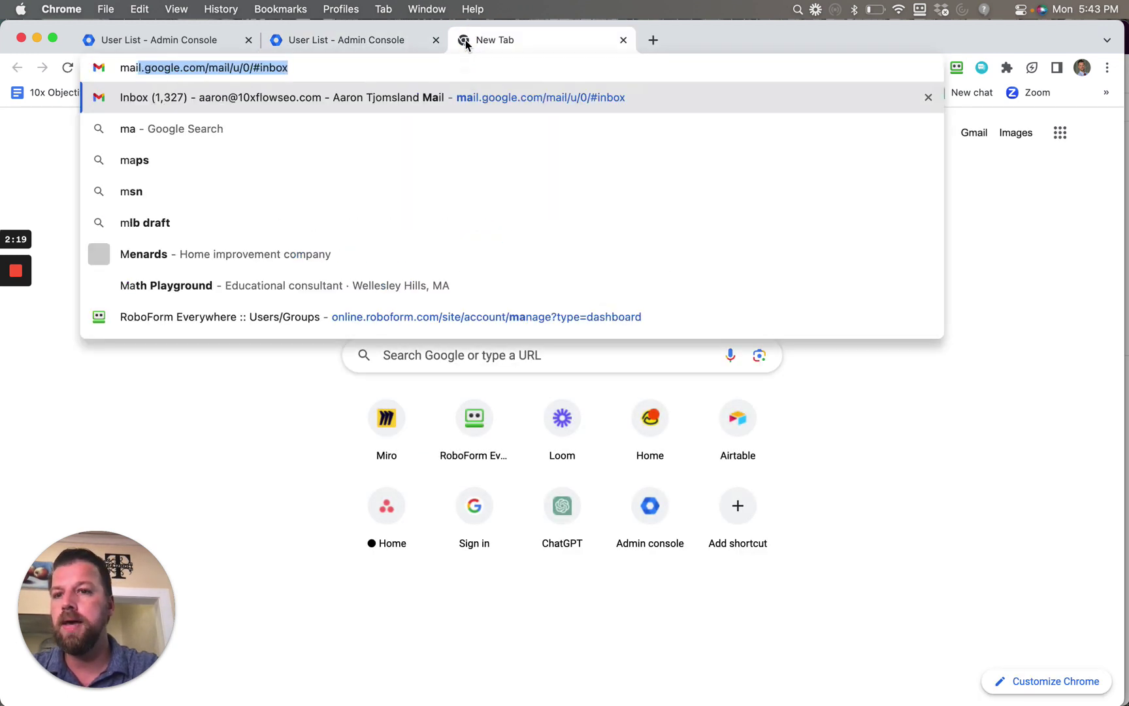
{"action": "type", "text": "l.c"}
Step: Clear the partial web address and close the stray new tab
{"action": "key", "text": "BackSpace"}
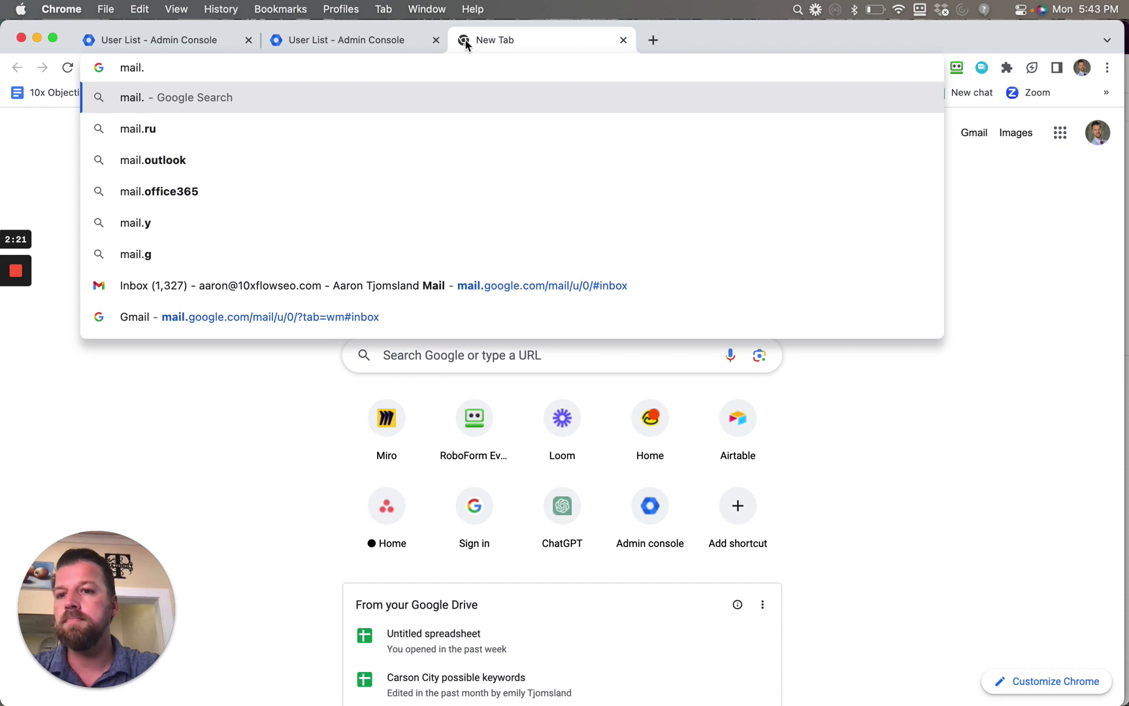
{"action": "type", "text": "gm"}
{"action": "key", "text": "BackSpace"}
{"action": "key", "text": "BackSpace"}
{"action": "key", "text": "BackSpace"}
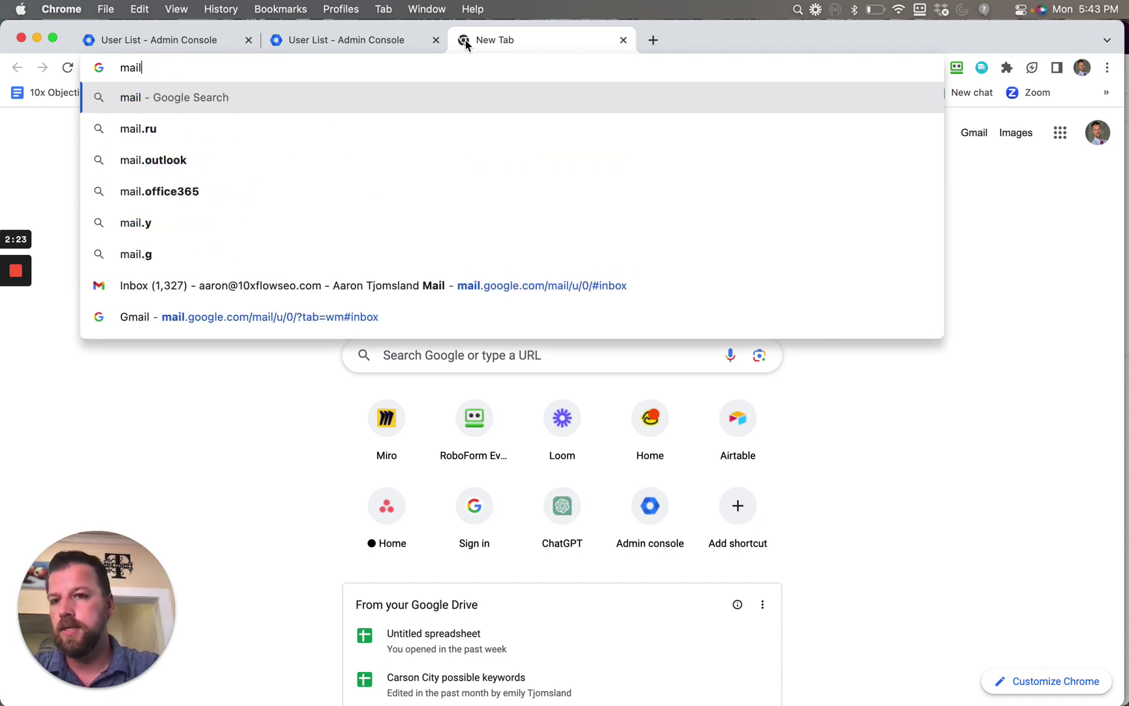
{"action": "key", "text": "BackSpace"}
{"action": "key", "text": "BackSpace"}
{"action": "key", "text": "BackSpace"}
{"action": "key", "text": "BackSpace"}
{"action": "type", "text": "gmail"}
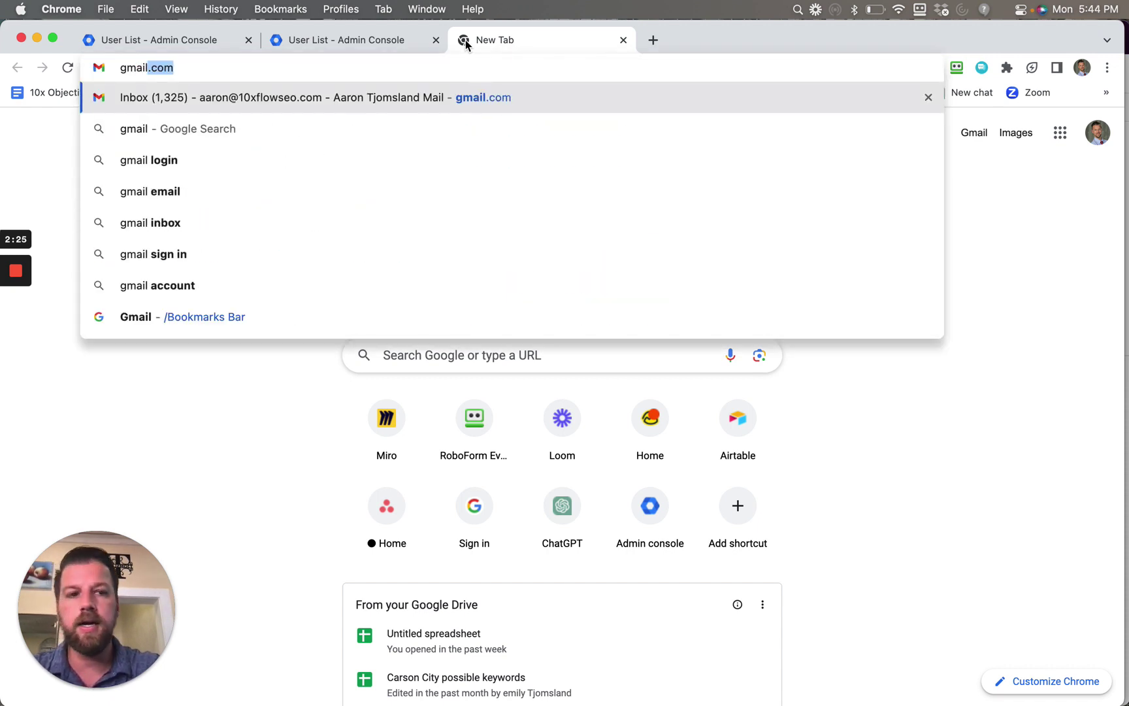
{"action": "left_click", "coordinate": [625, 42]}
{"action": "left_click", "coordinate": [623, 41]}
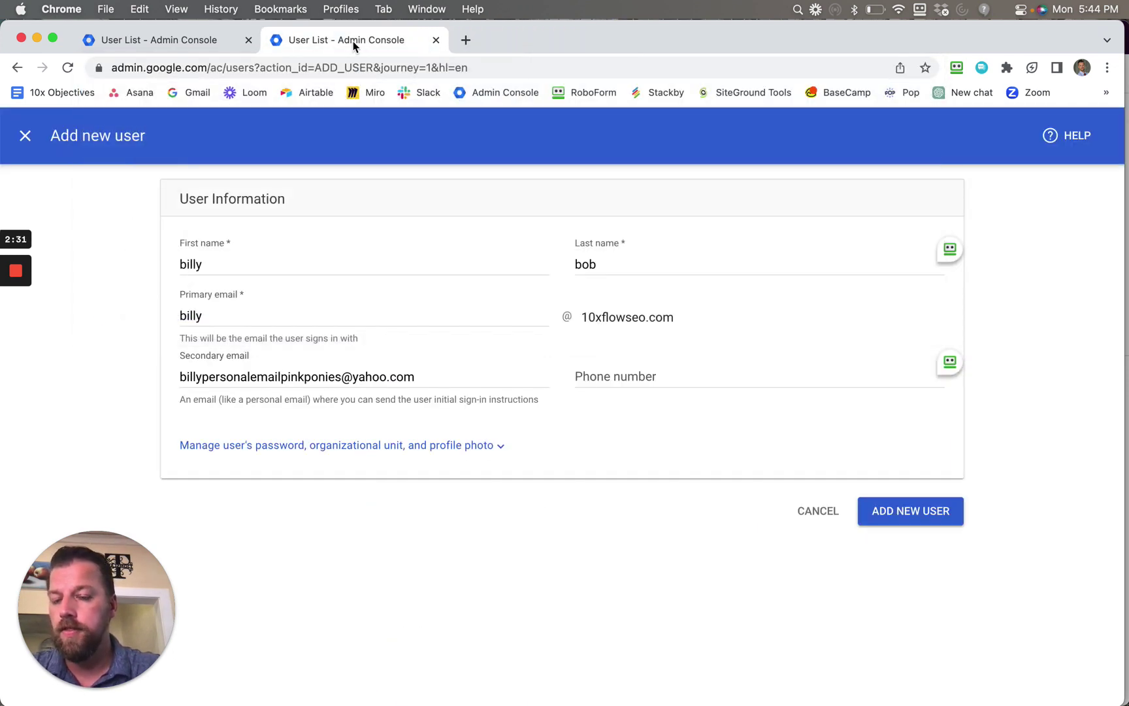
Step: Select the secondary email text, then discard the new-user form
{"action": "left_click", "coordinate": [206, 377]}
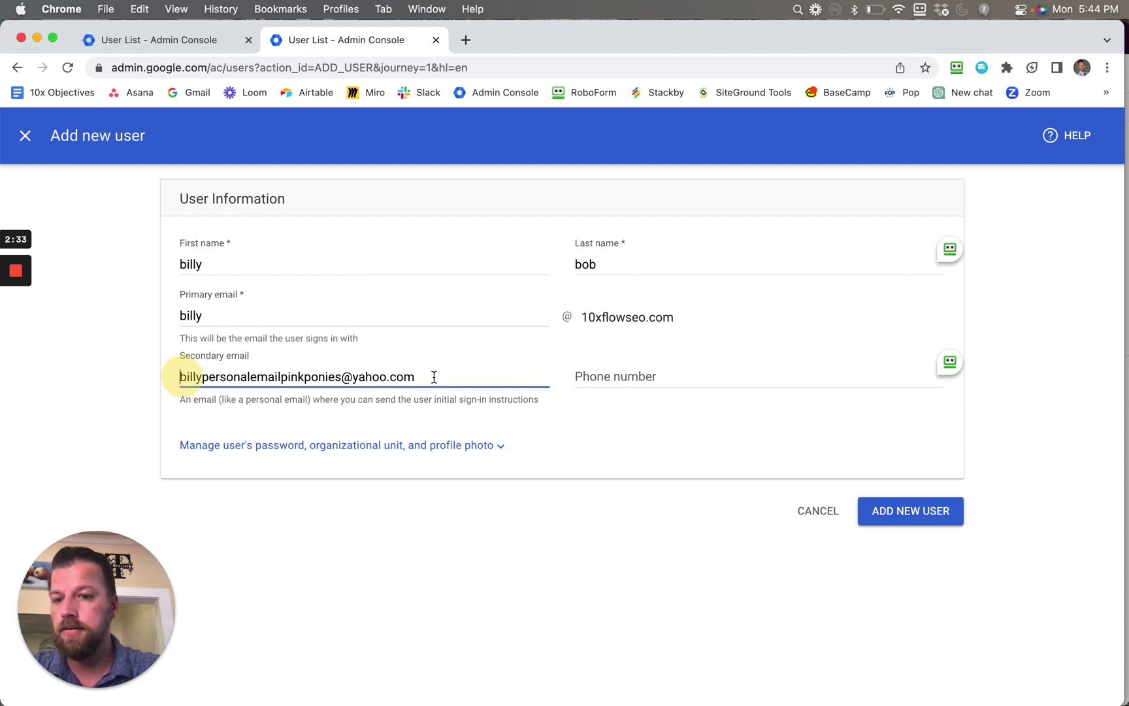
{"action": "left_click", "coordinate": [472, 375], "text": "shift"}
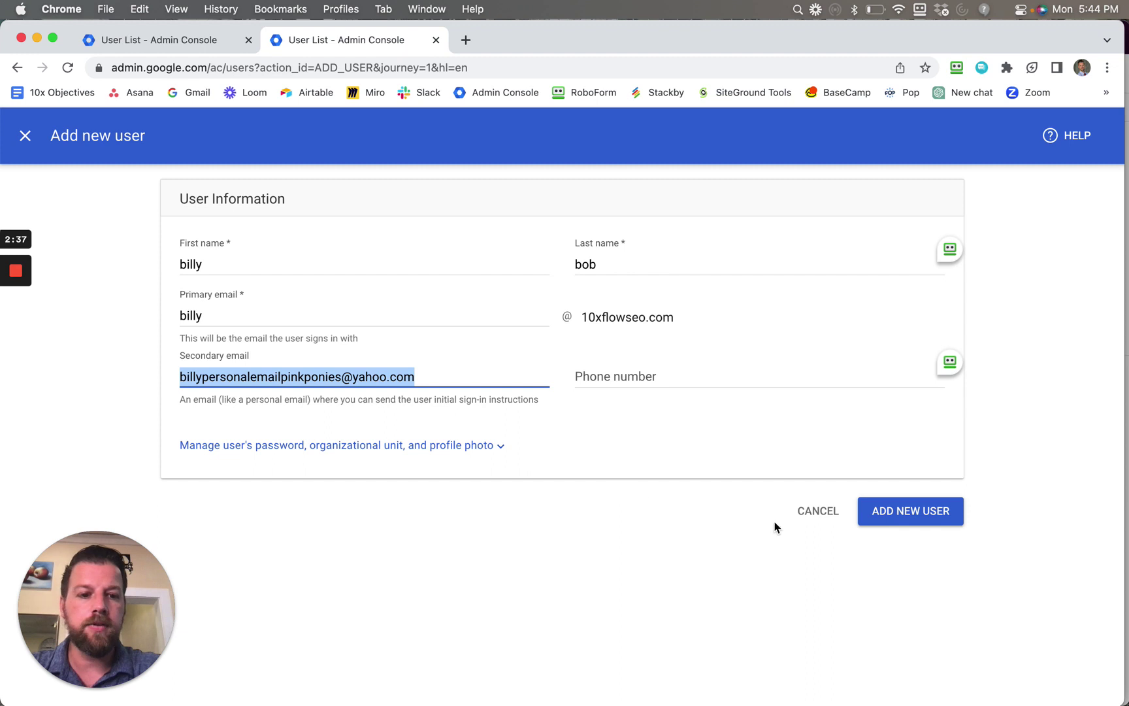
{"action": "left_click", "coordinate": [825, 517]}
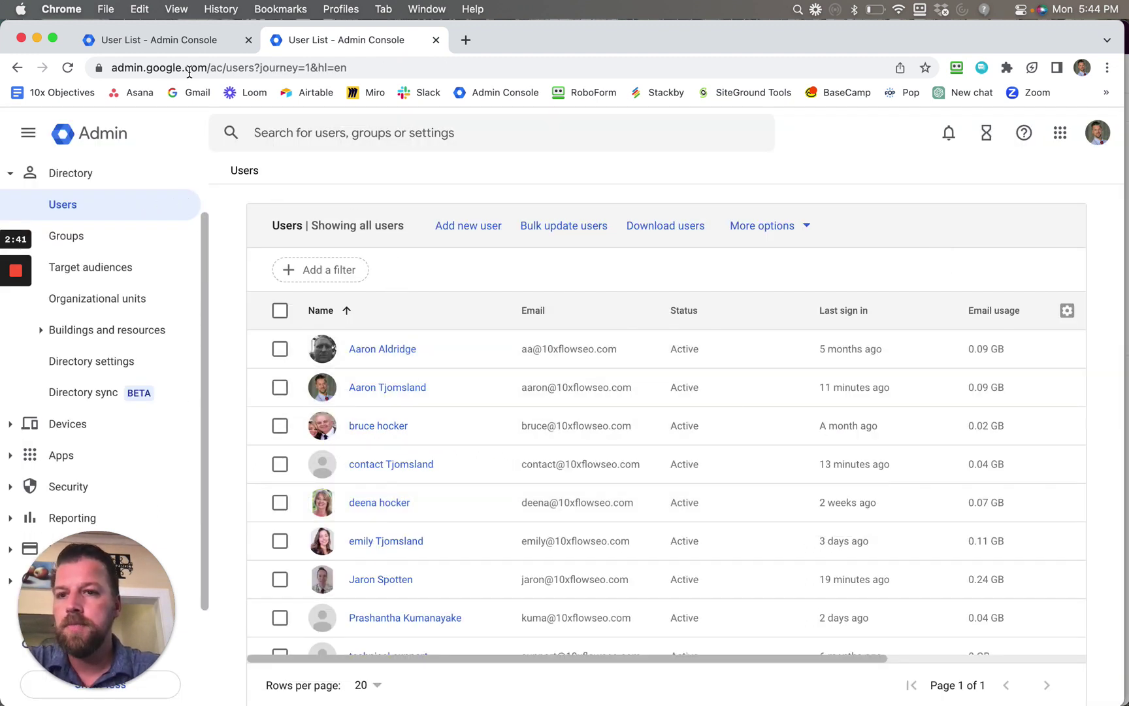
Step: Go from the Users page to the console home, then to the full Users list
{"action": "left_click", "coordinate": [88, 216]}
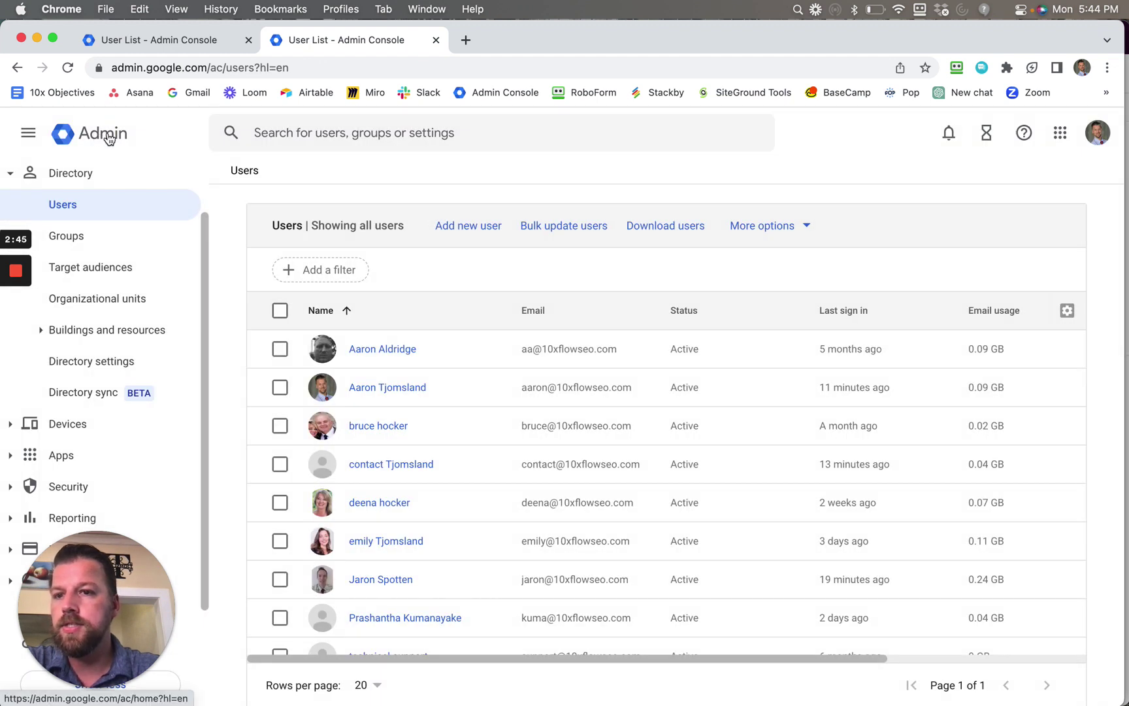
{"action": "left_click", "coordinate": [108, 138]}
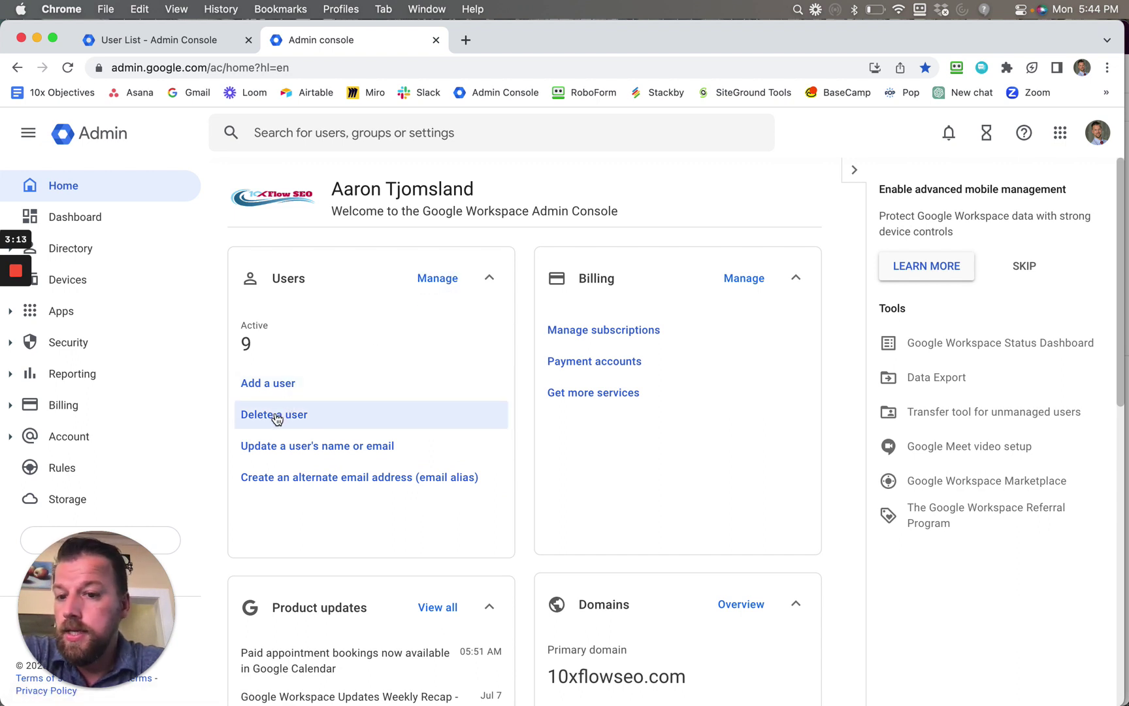
{"action": "left_click", "coordinate": [450, 283]}
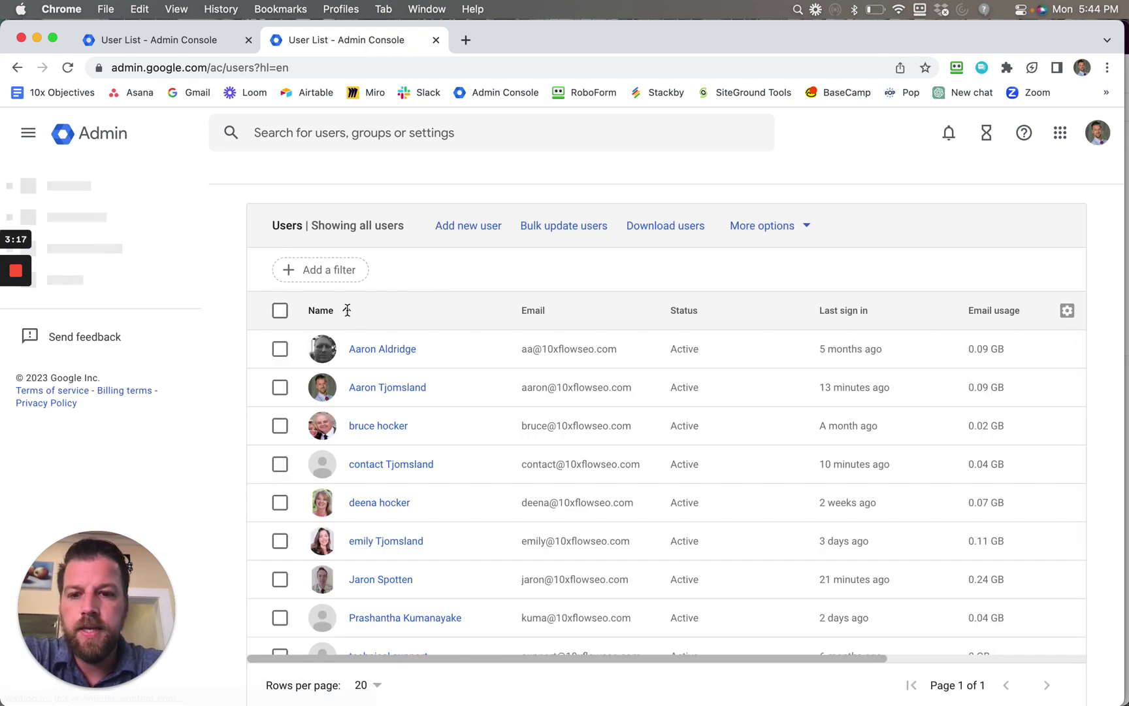
{"action": "left_click", "coordinate": [280, 351]}
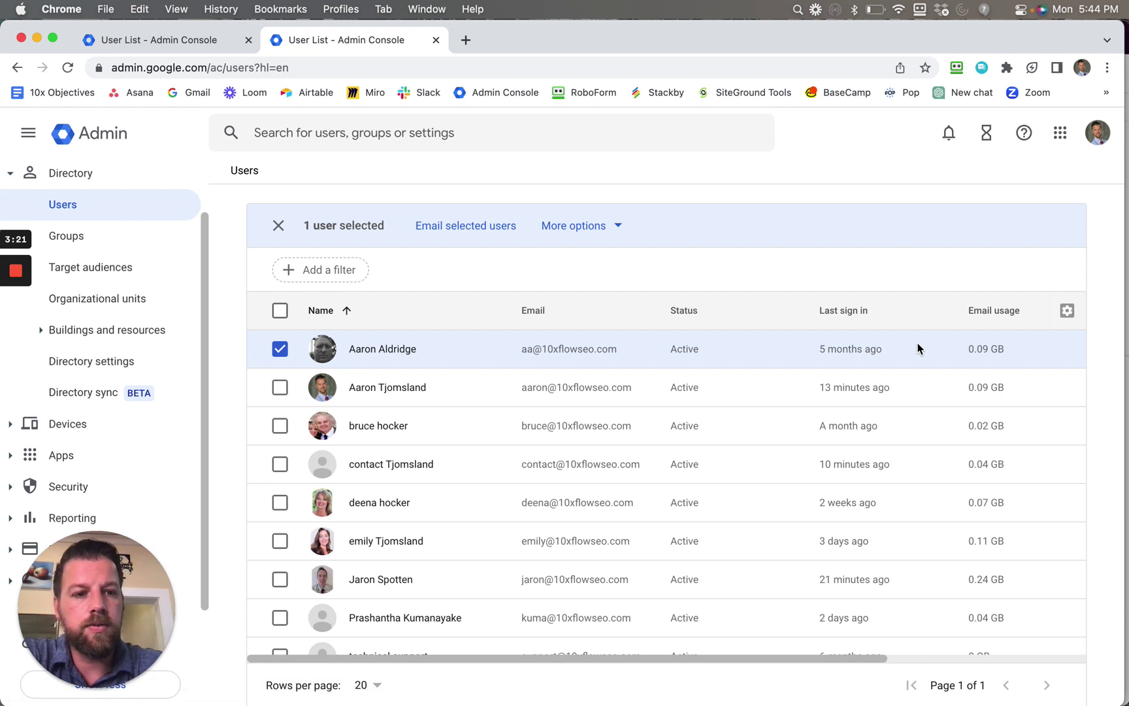
{"action": "scroll", "coordinate": [918, 349], "scroll_direction": "down", "scroll_amount": 1}
{"action": "scroll", "coordinate": [918, 348], "scroll_direction": "up", "scroll_amount": 1}
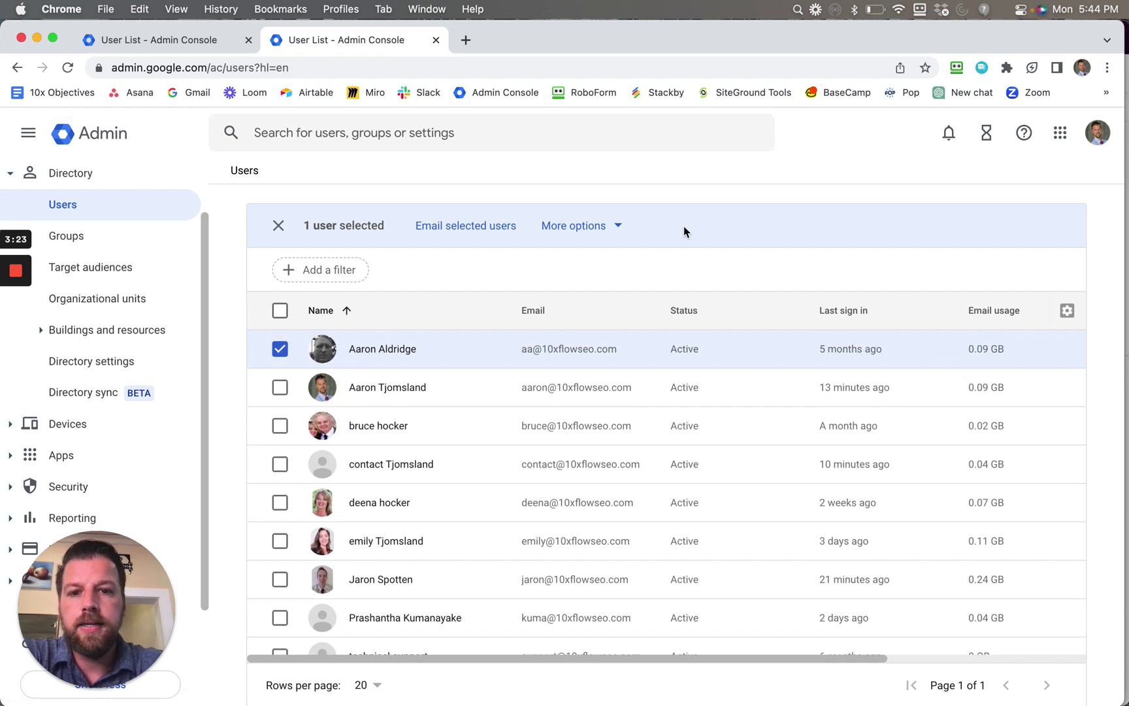
{"action": "left_click", "coordinate": [621, 227]}
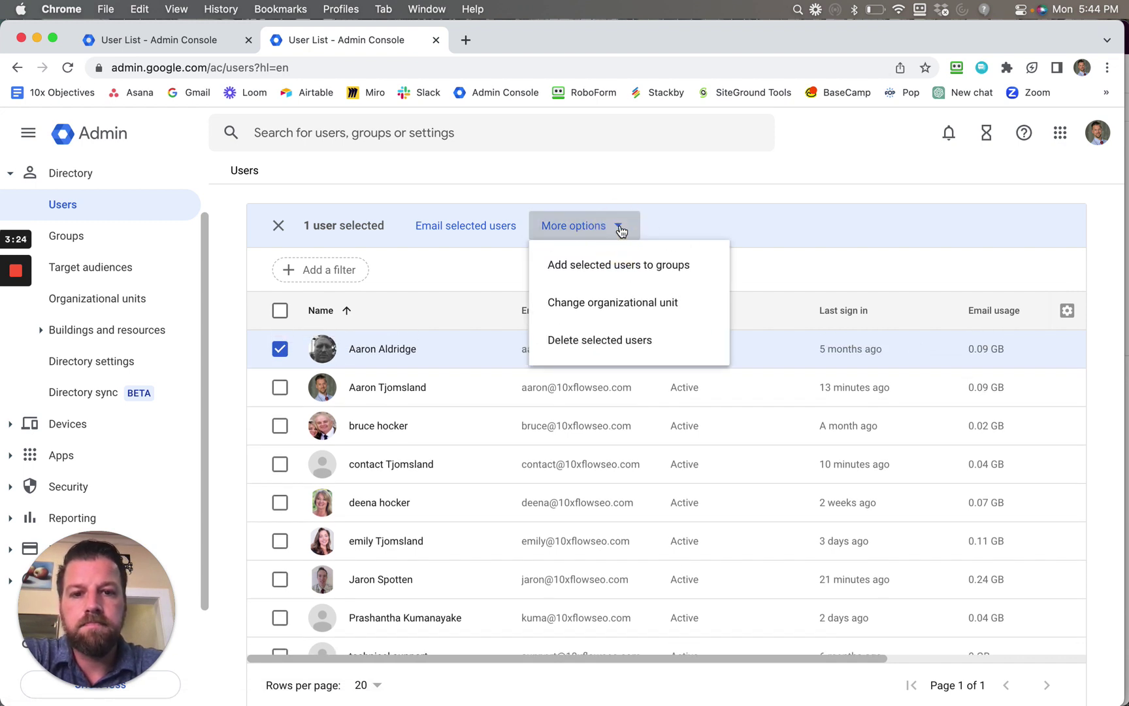
{"action": "left_click", "coordinate": [622, 351]}
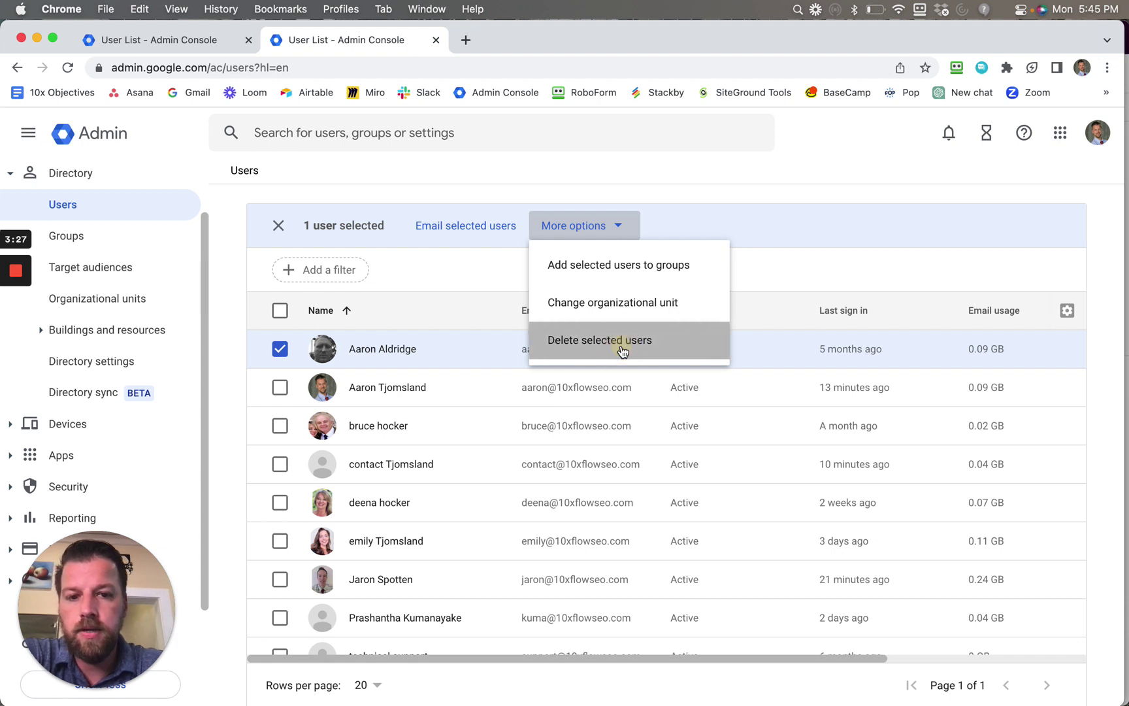
{"action": "scroll", "coordinate": [622, 351], "scroll_direction": "down", "scroll_amount": 2}
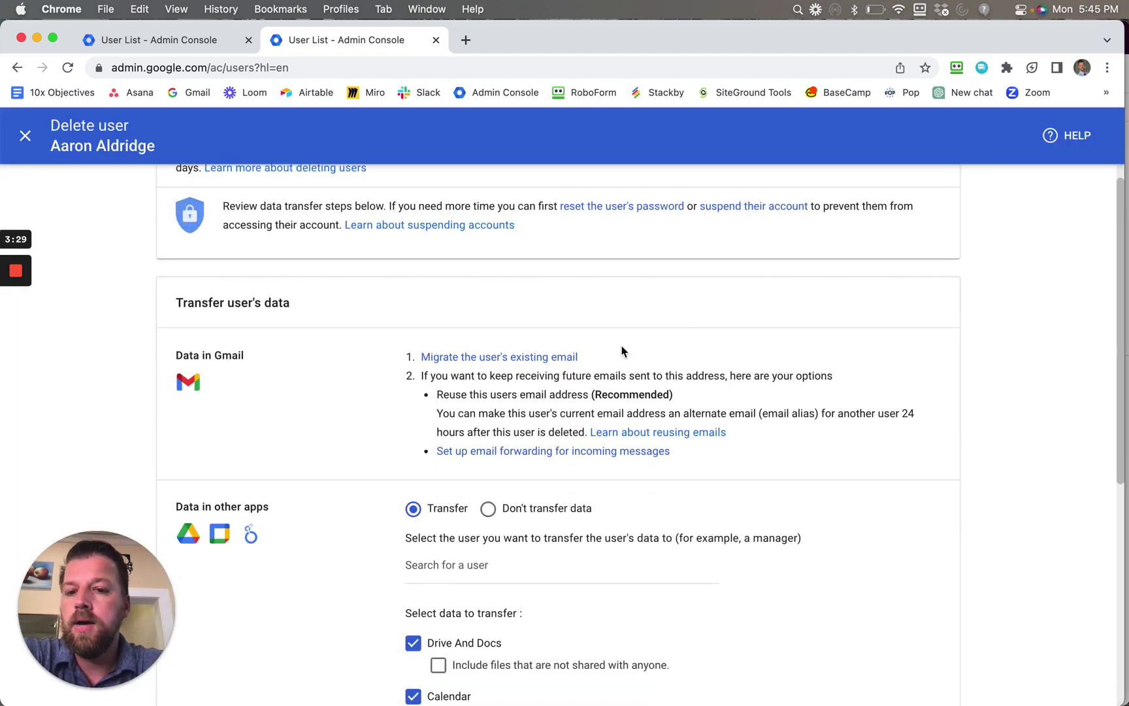
{"action": "scroll", "coordinate": [623, 352], "scroll_direction": "down", "scroll_amount": 2}
{"action": "scroll", "coordinate": [622, 351], "scroll_direction": "down", "scroll_amount": 1}
{"action": "scroll", "coordinate": [622, 351], "scroll_direction": "down", "scroll_amount": 1}
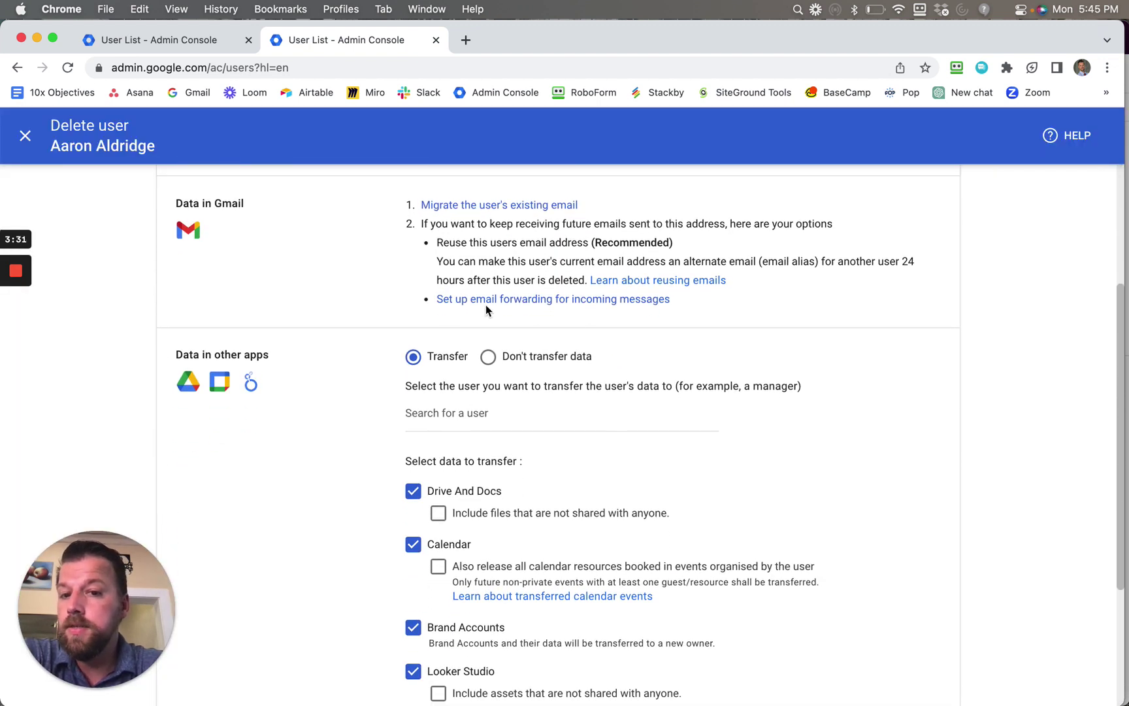
{"action": "scroll", "coordinate": [445, 362], "scroll_direction": "down", "scroll_amount": 1}
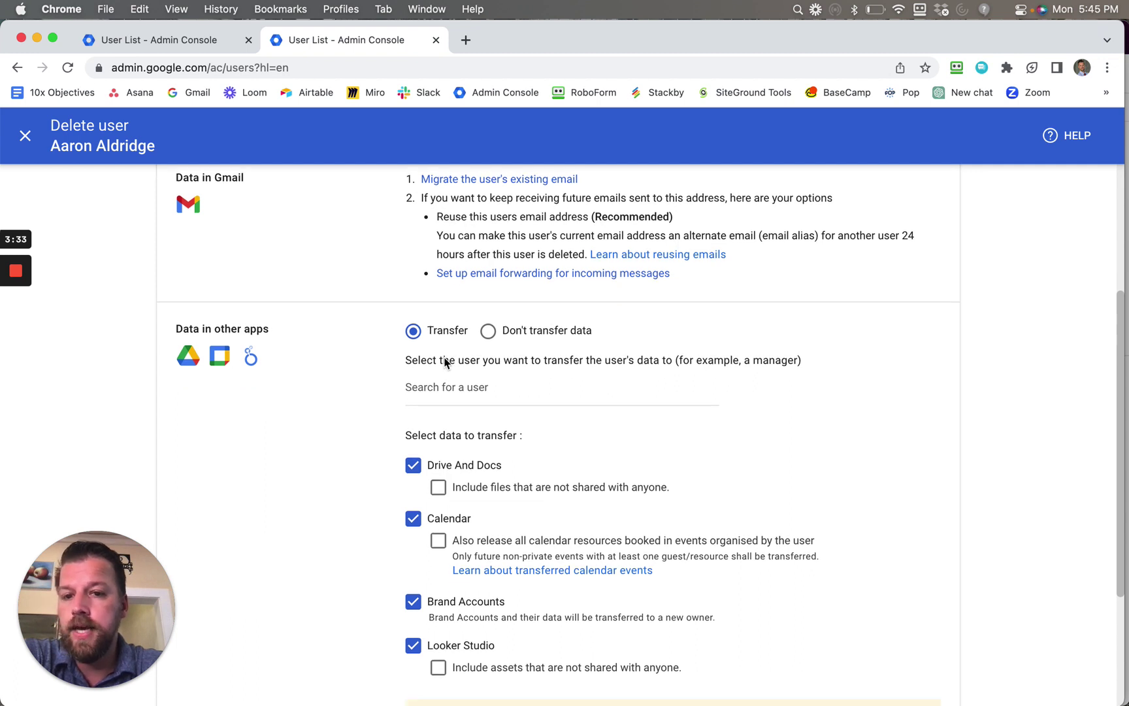
{"action": "scroll", "coordinate": [446, 363], "scroll_direction": "down", "scroll_amount": 2}
{"action": "scroll", "coordinate": [445, 364], "scroll_direction": "down", "scroll_amount": 1}
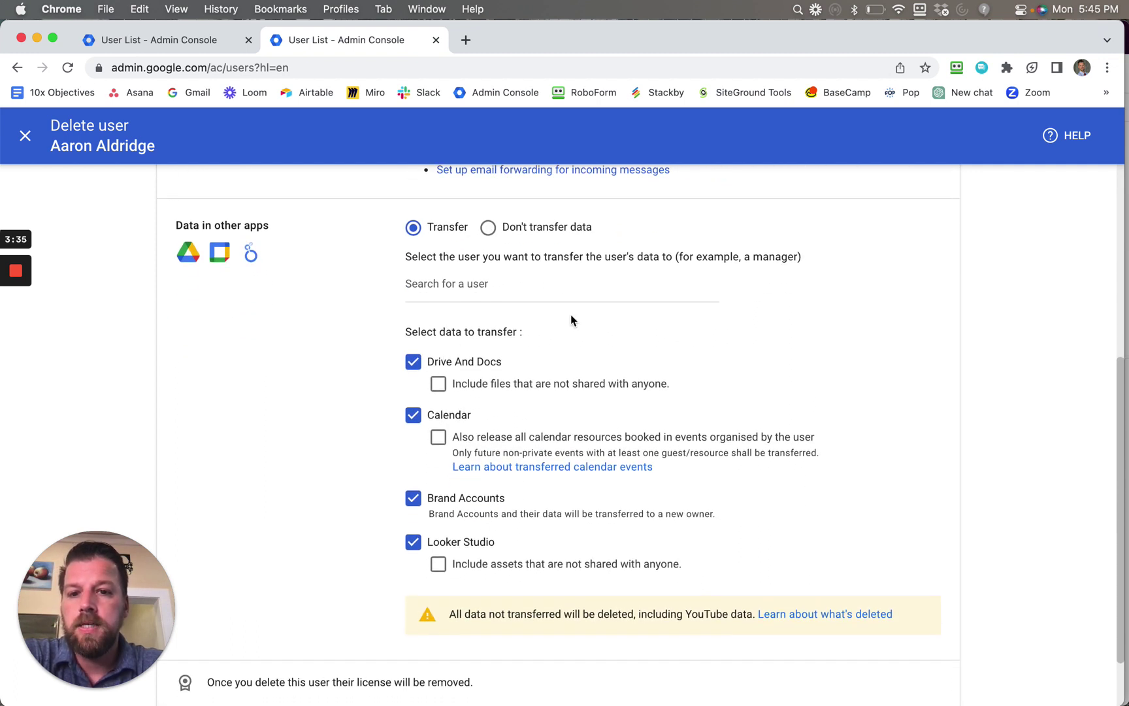
{"action": "scroll", "coordinate": [571, 315], "scroll_direction": "down", "scroll_amount": 1}
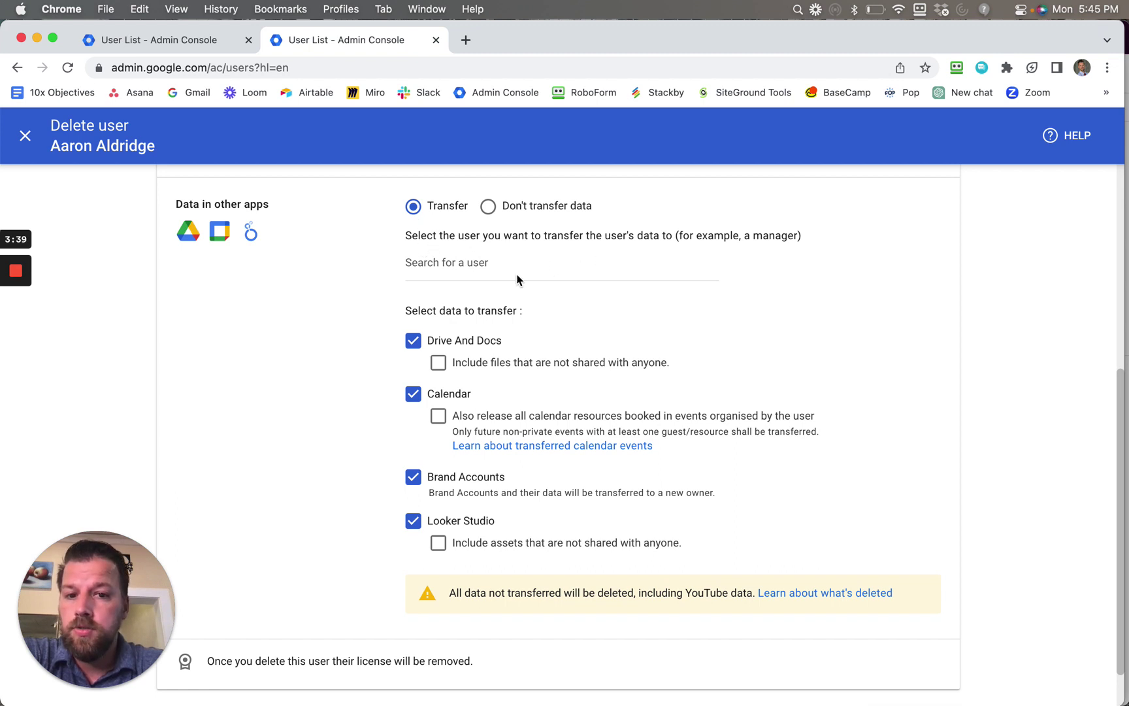
{"action": "left_click", "coordinate": [467, 270]}
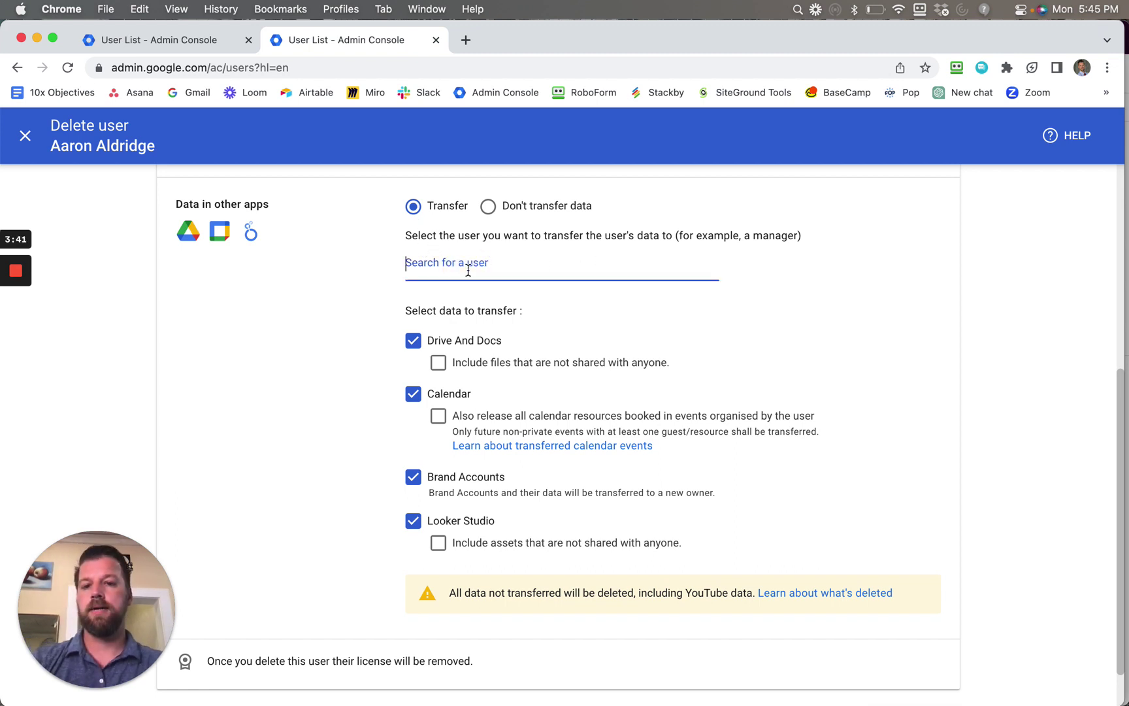
{"action": "type", "text": "aaron"}
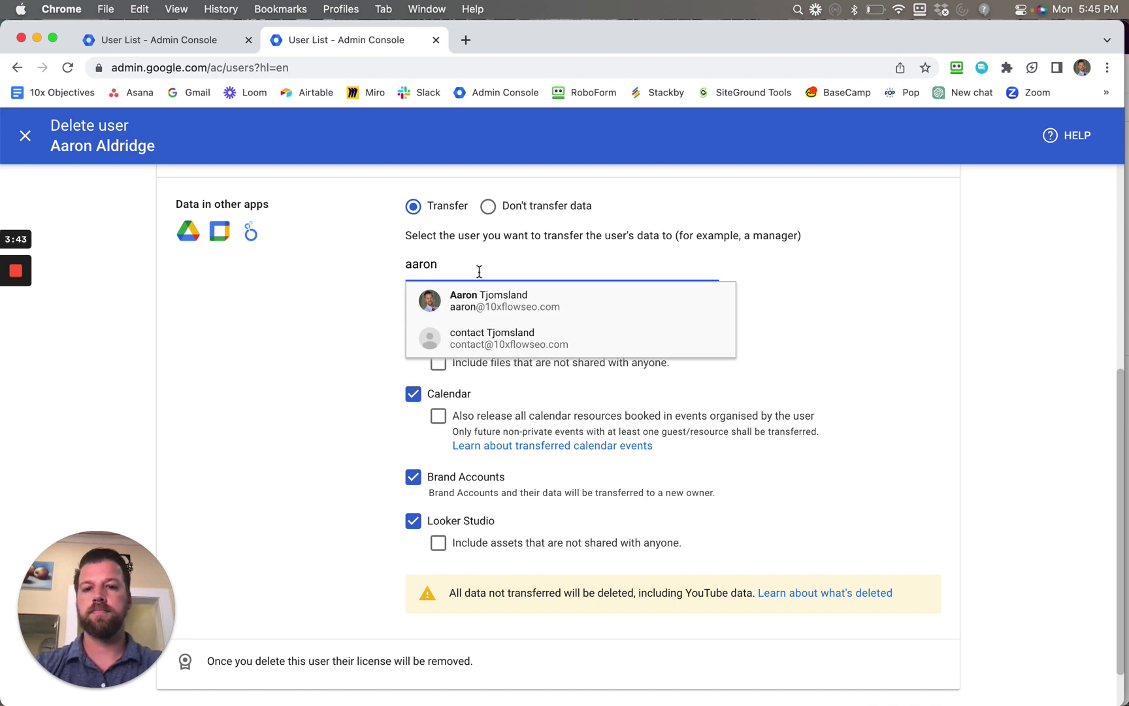
{"action": "left_click", "coordinate": [504, 300]}
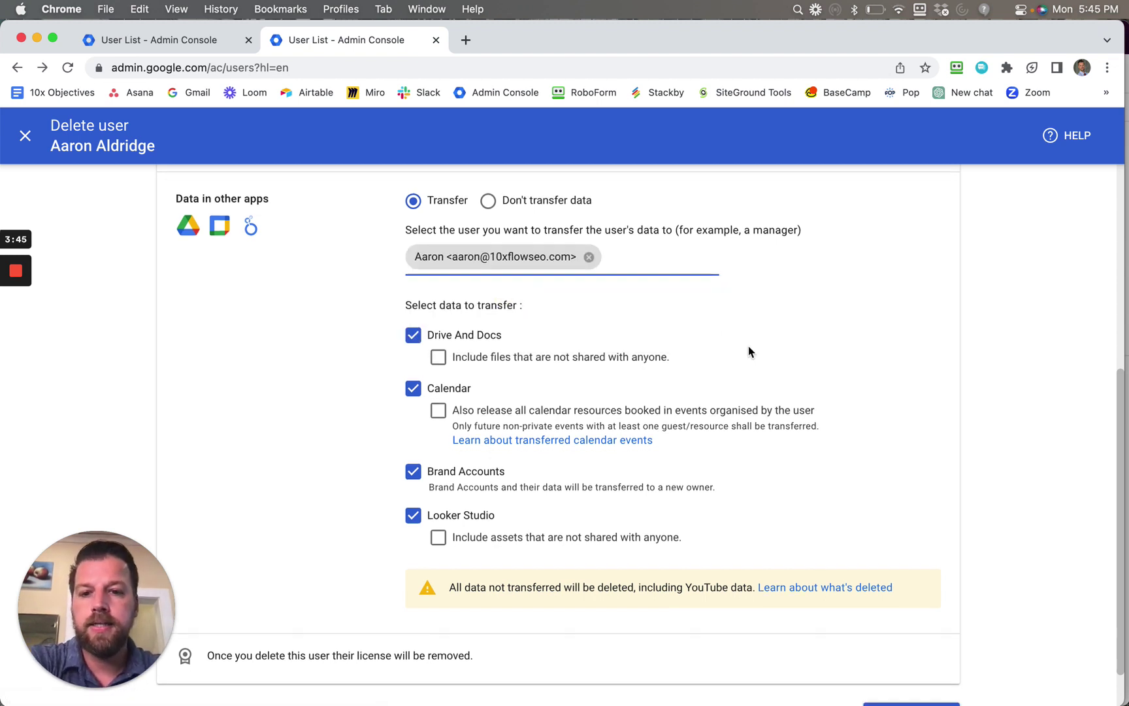
{"action": "scroll", "coordinate": [748, 352], "scroll_direction": "down", "scroll_amount": 2}
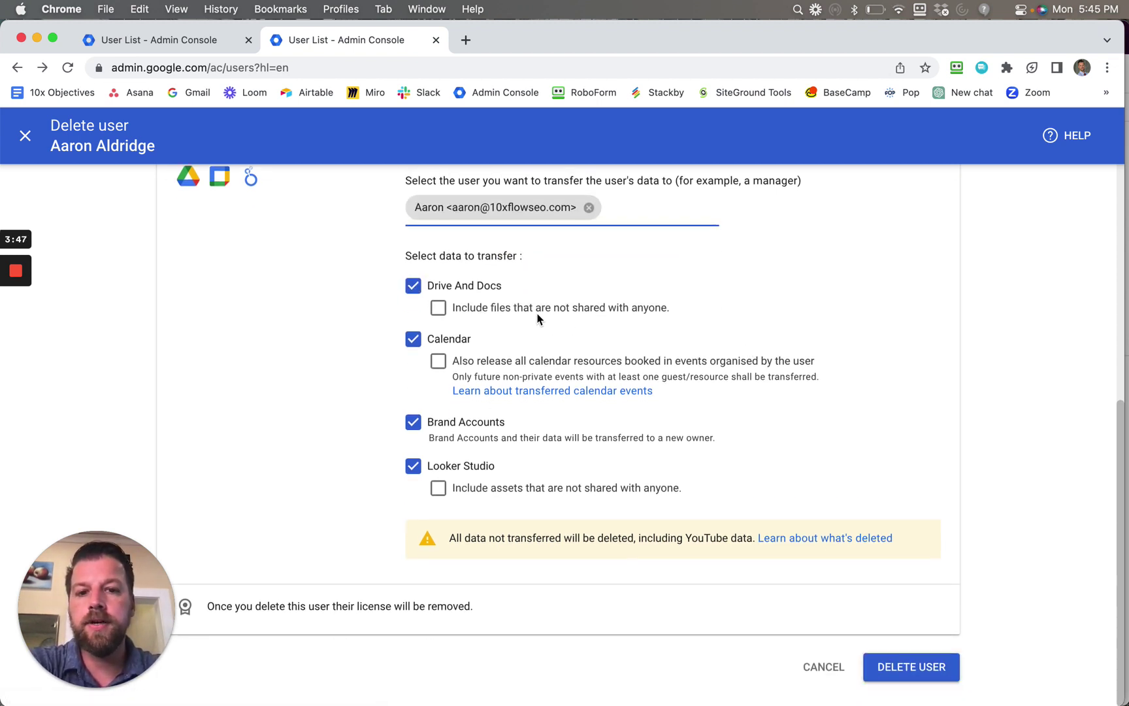
{"action": "left_click", "coordinate": [440, 310]}
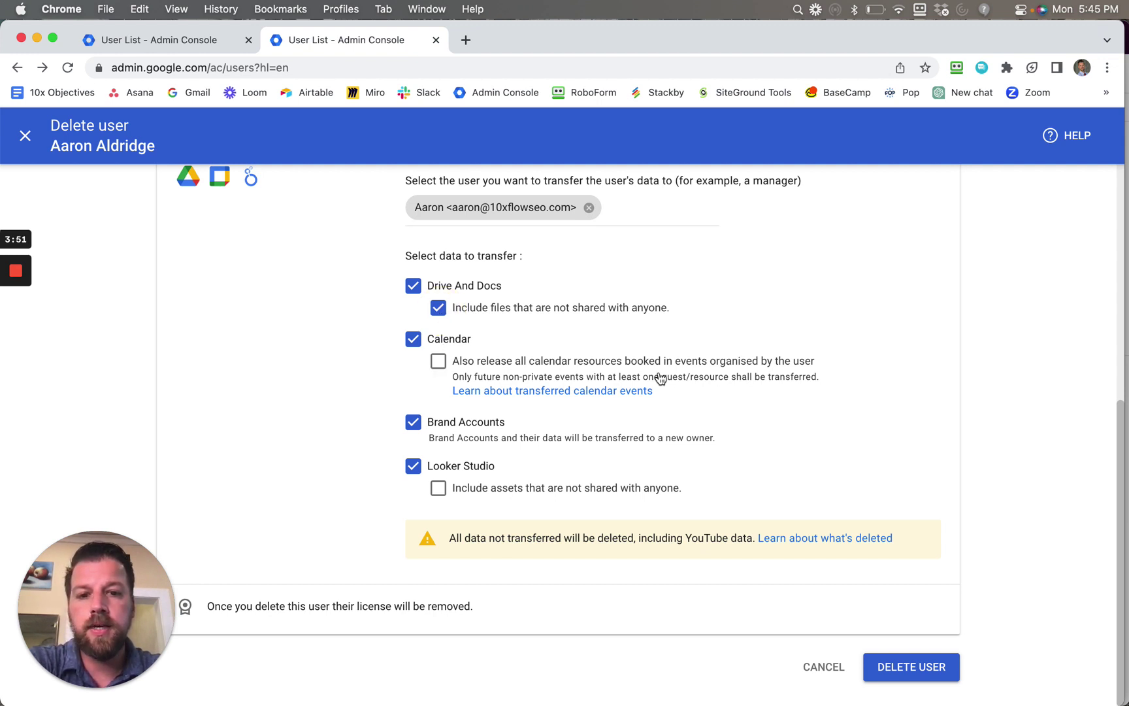
{"action": "left_click", "coordinate": [439, 361]}
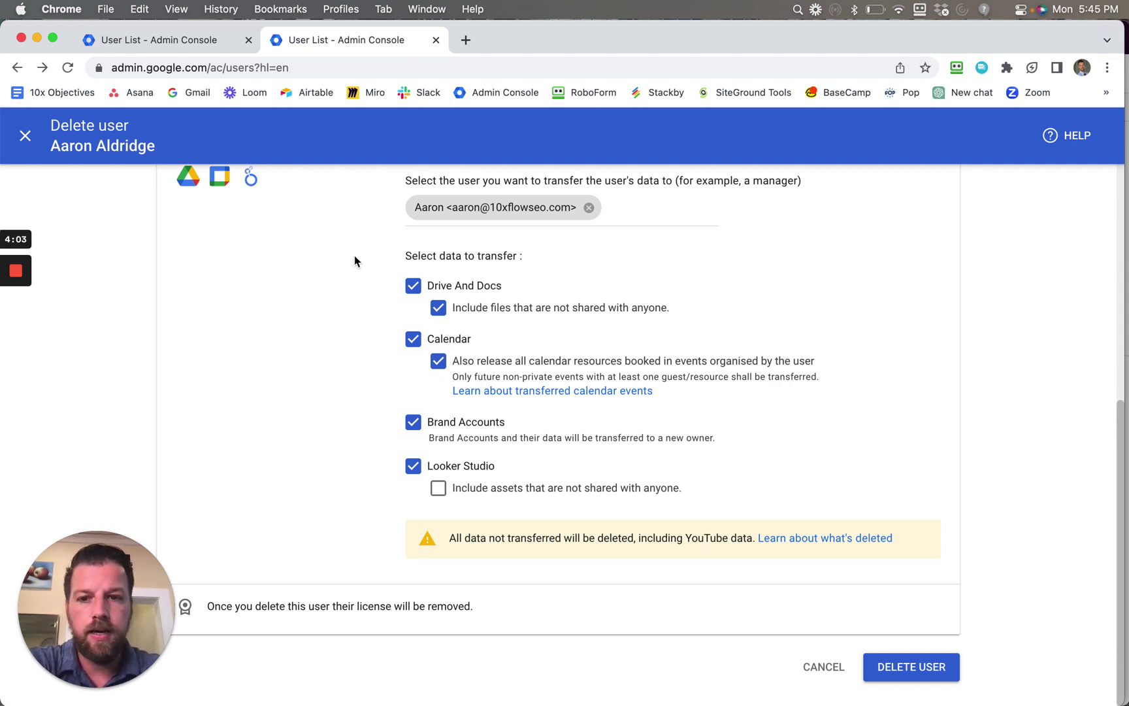
{"action": "left_click", "coordinate": [924, 674]}
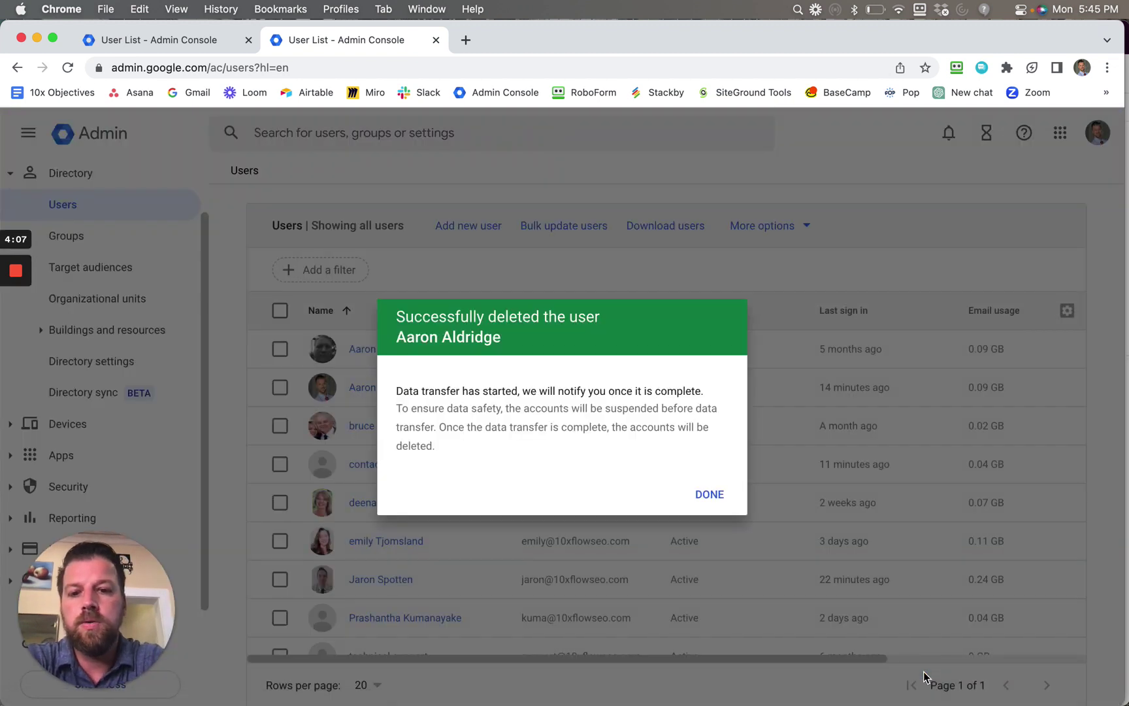
Step: Close the deletion confirmation and reload the Users list
{"action": "left_click", "coordinate": [707, 497]}
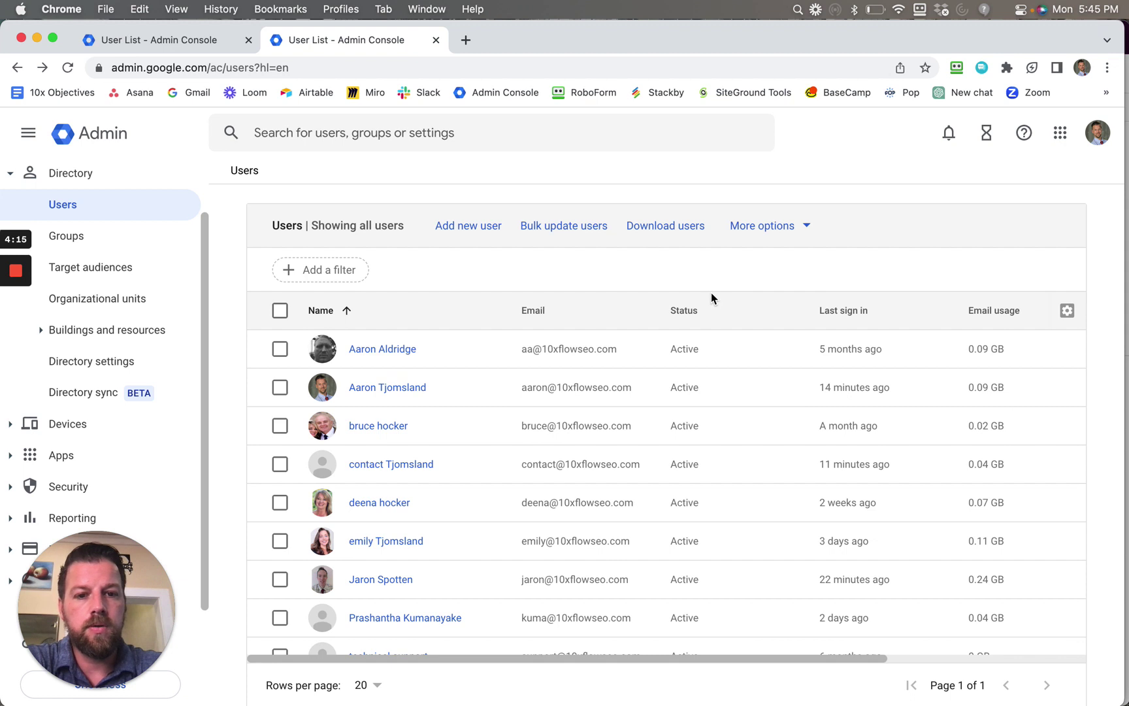
{"action": "mouse_move", "coordinate": [565, 349]}
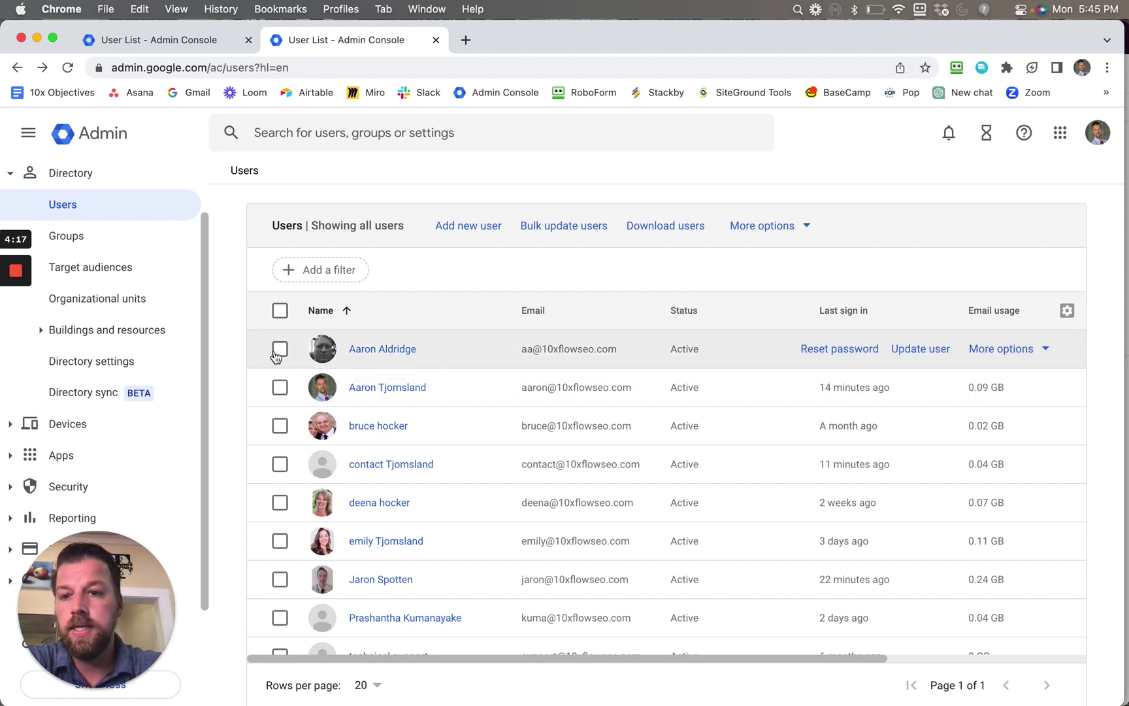
{"action": "left_click", "coordinate": [67, 67]}
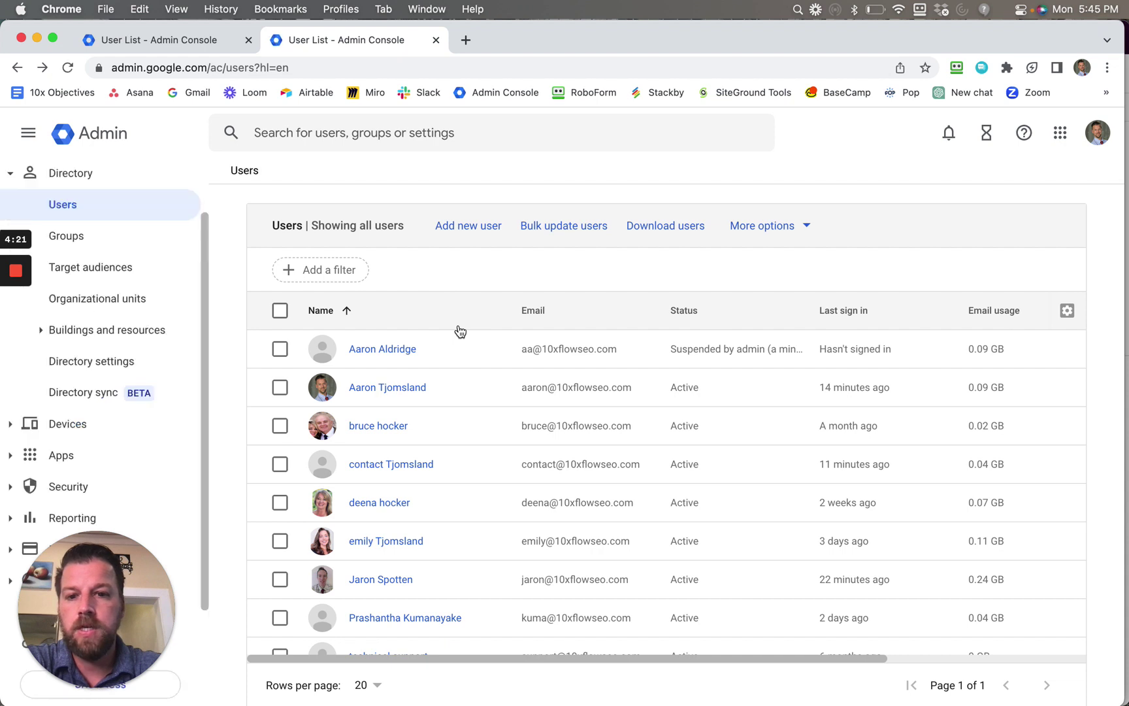
{"action": "double_click", "coordinate": [726, 349]}
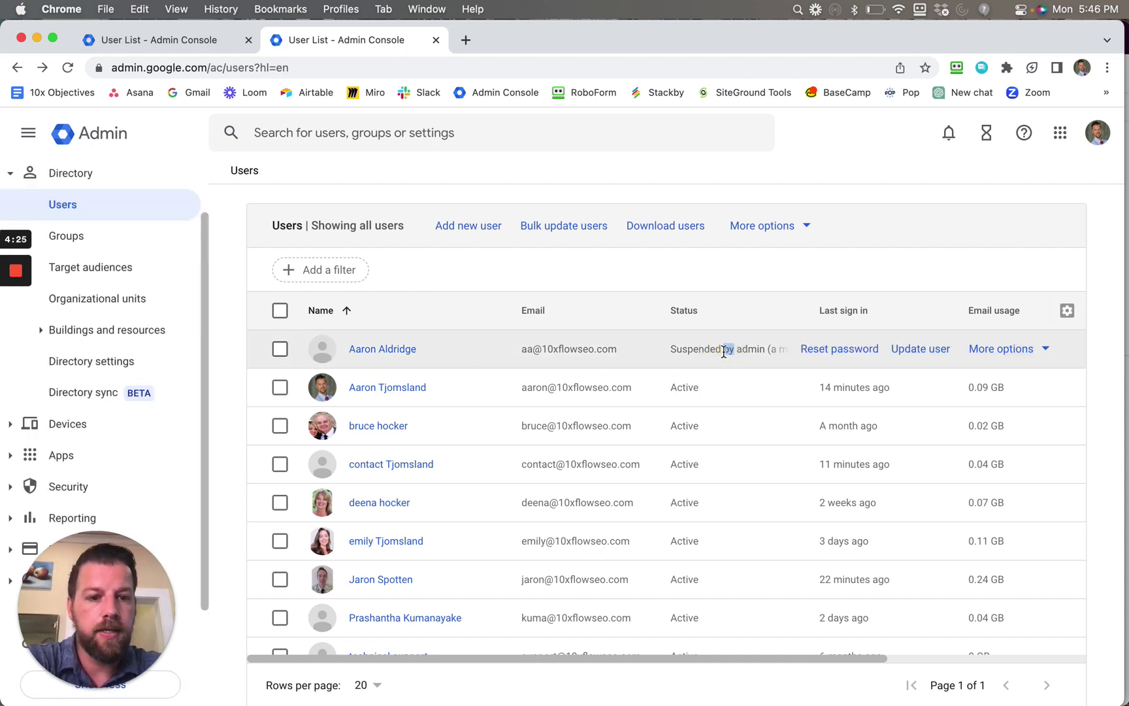
{"action": "left_click", "coordinate": [1046, 349]}
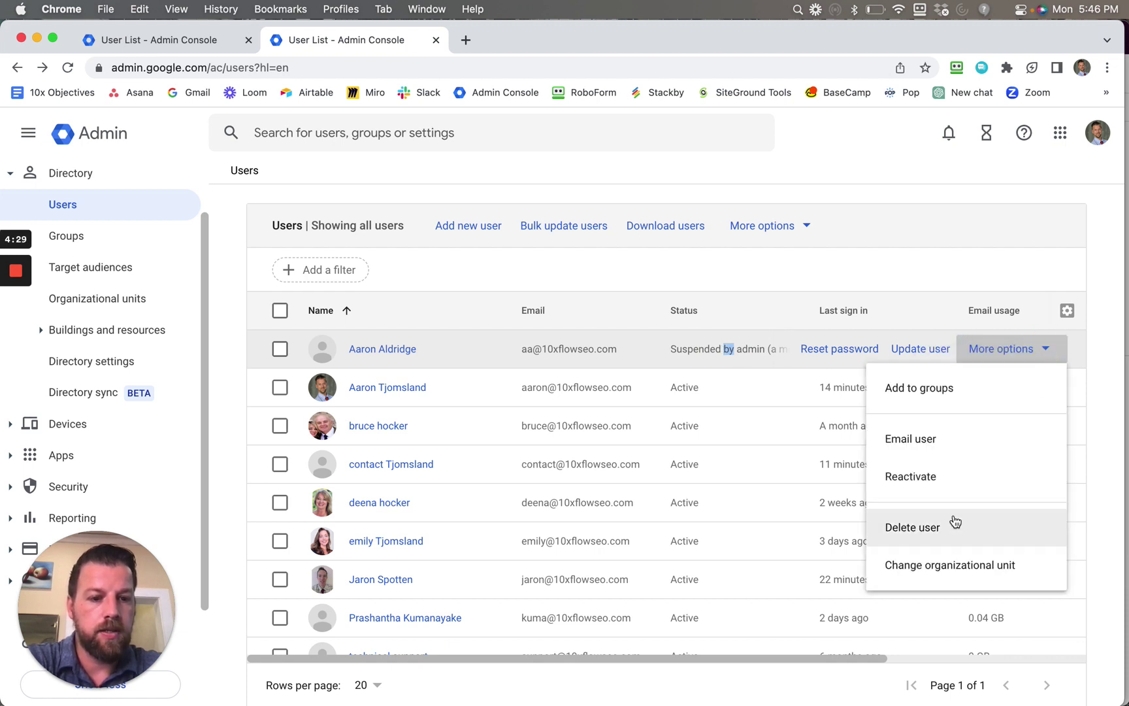
{"action": "left_click", "coordinate": [926, 531]}
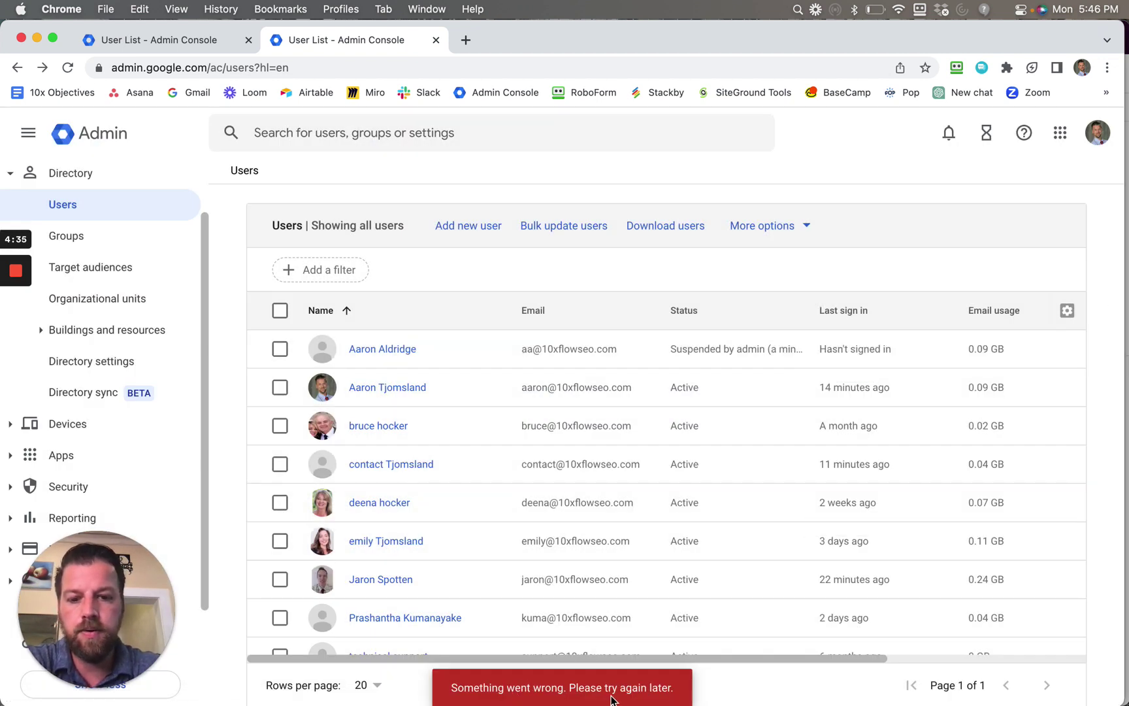
Step: Open the Add a filter list on the Users page, then close it
{"action": "left_click", "coordinate": [412, 274]}
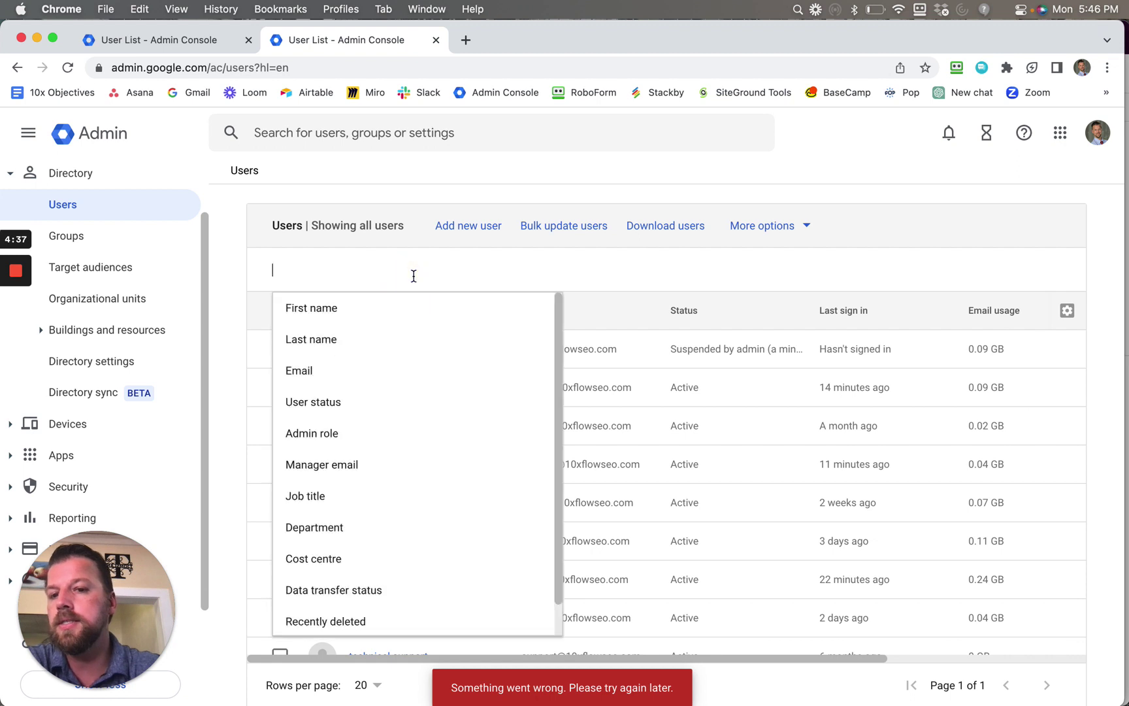
{"action": "left_click", "coordinate": [513, 254]}
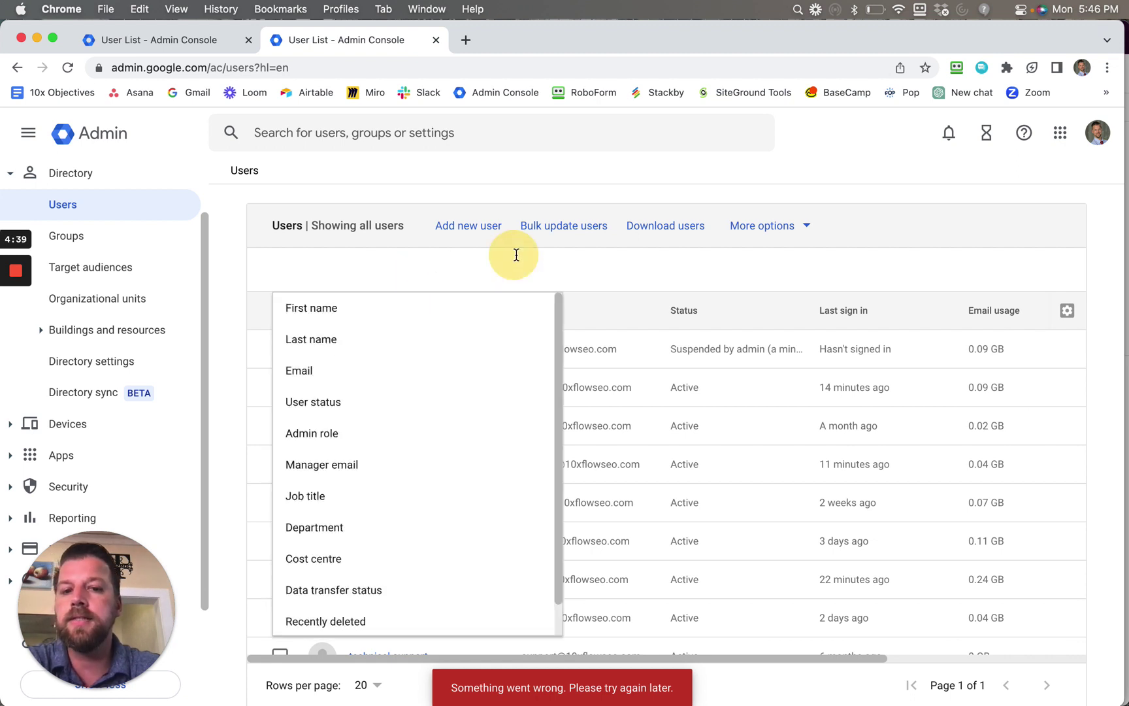
{"action": "left_click", "coordinate": [634, 268]}
{"action": "left_click", "coordinate": [822, 165]}
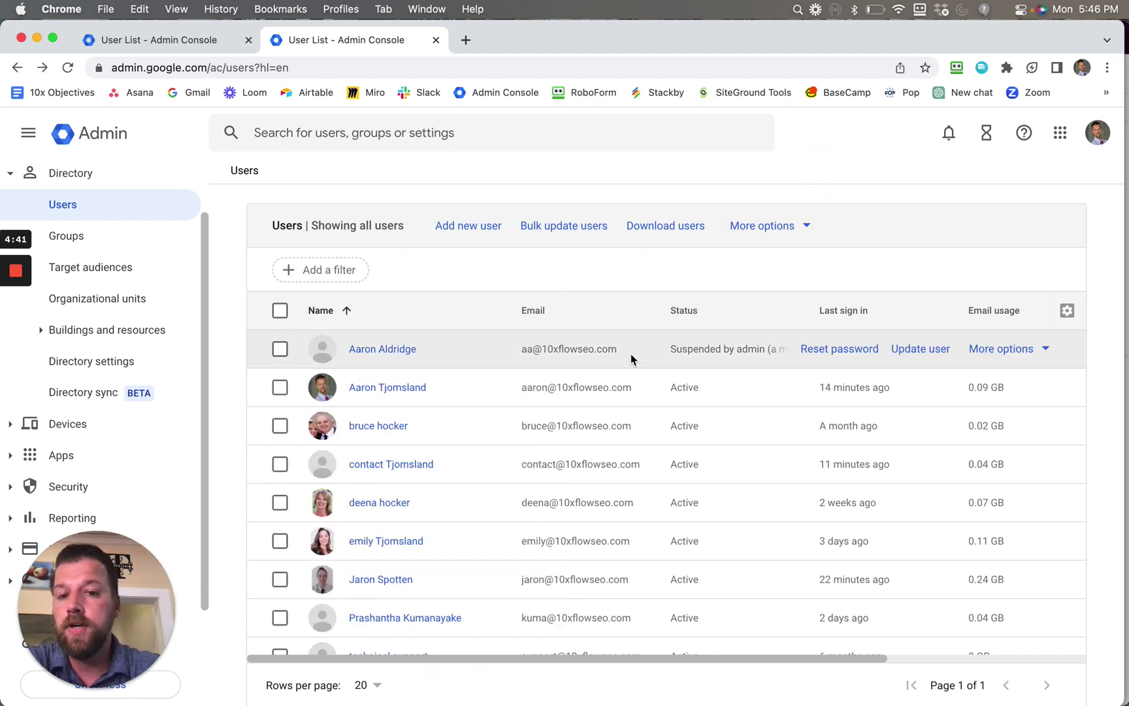